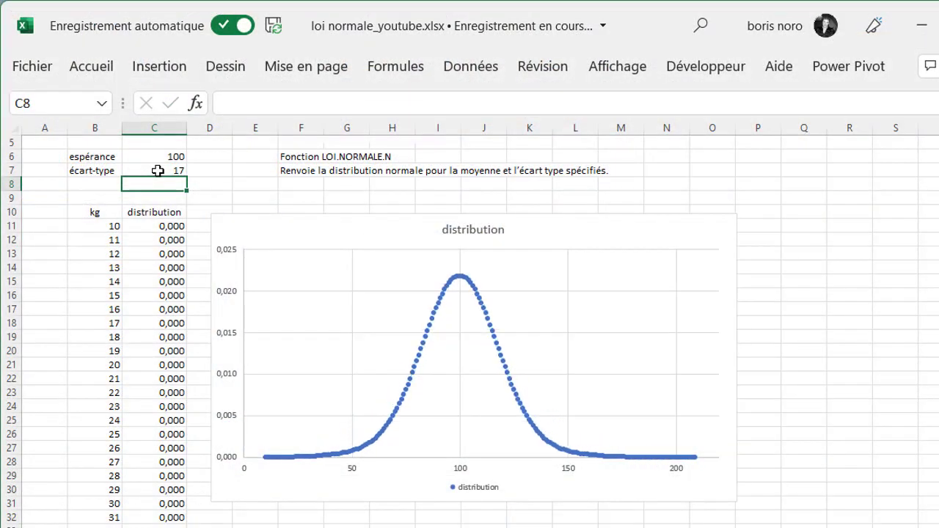
# Commit 75 as the mean, then add the standard deviation in C4 to a formula.
pyautogui.press('Return')
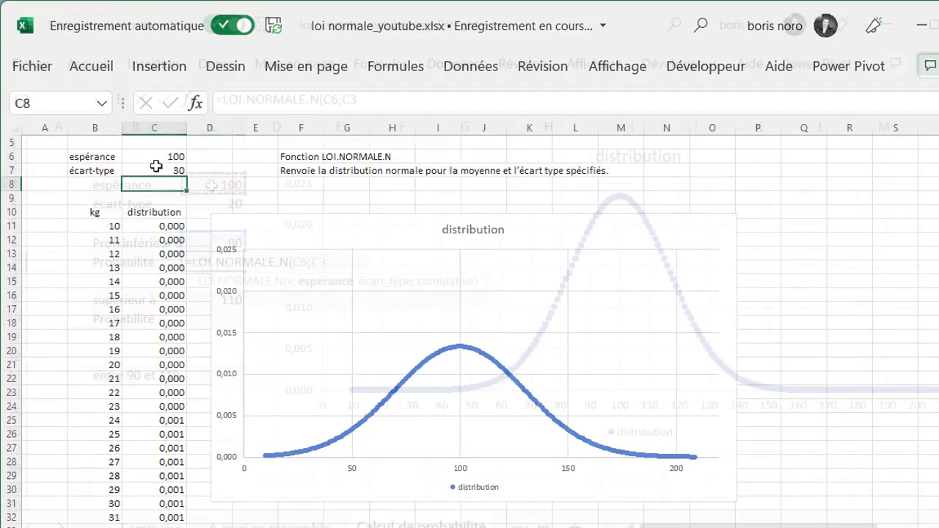
pyautogui.write(';')
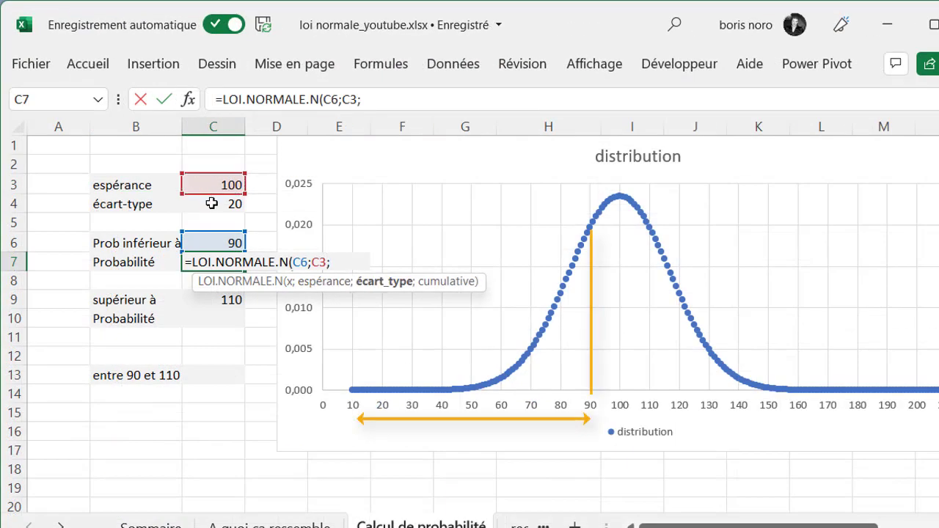
pyautogui.click(211, 202)
pyautogui.write(';')
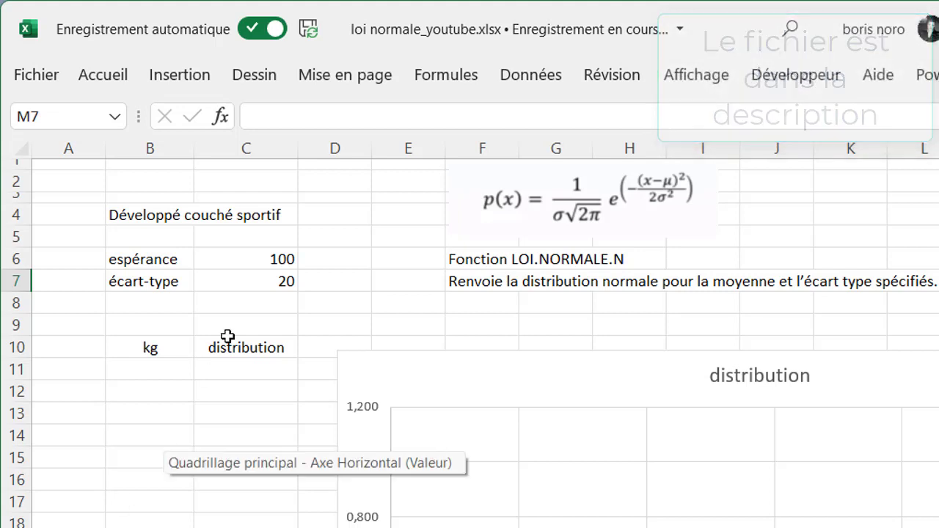
pyautogui.click(253, 262)
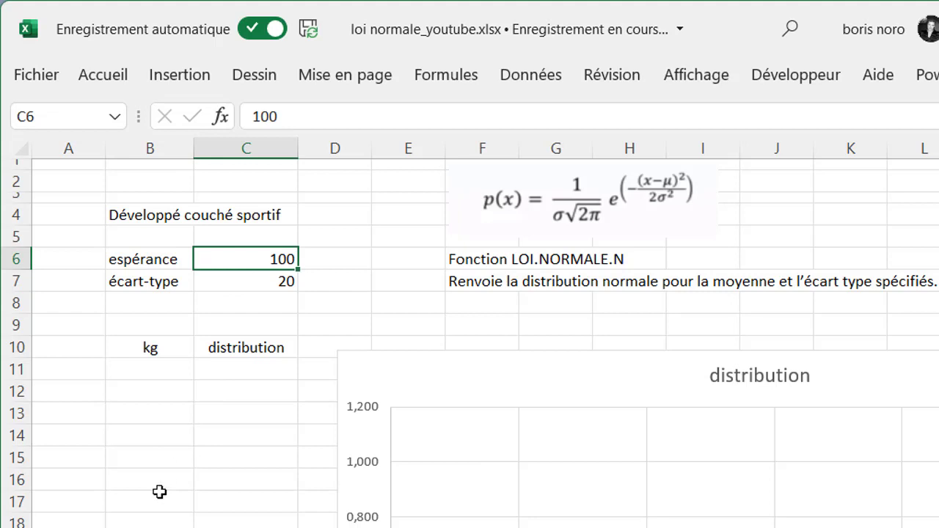
pyautogui.click(239, 288)
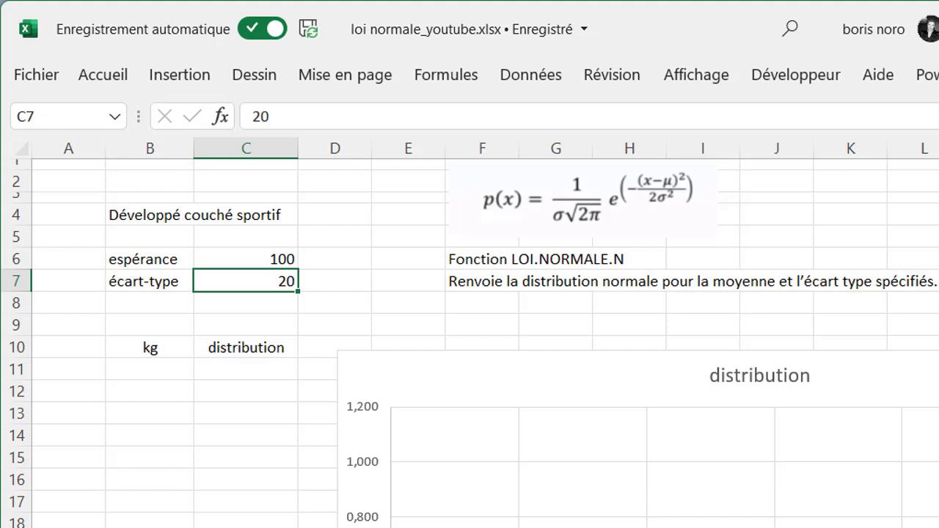
pyautogui.click(152, 368)
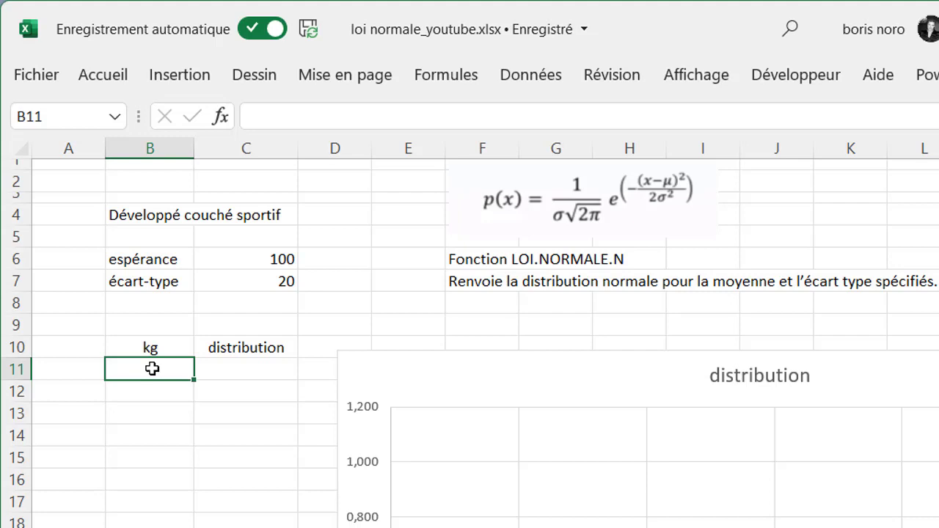
# Enter =SEQUENCE(200;;10) in B11 so weights 10, 11, 12… spill down the kg column.
pyautogui.write('=')
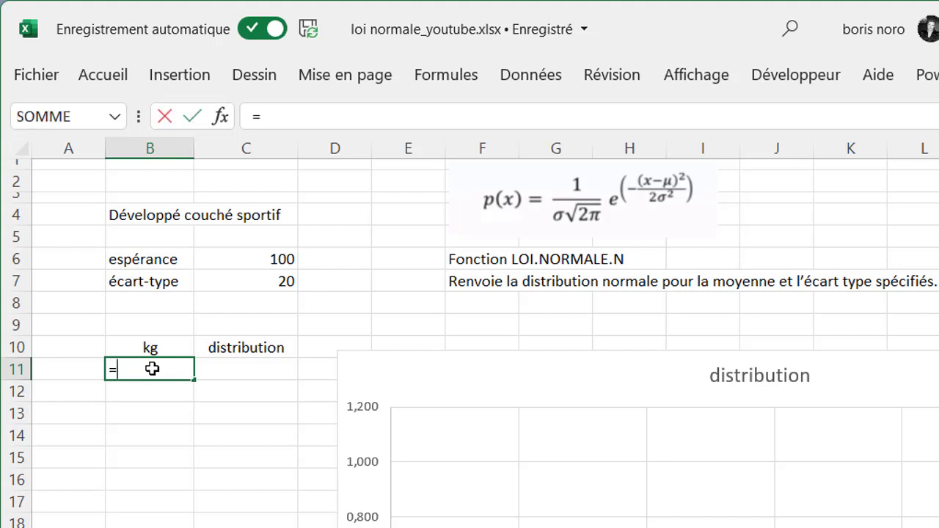
pyautogui.write('se')
pyautogui.doubleClick(169, 452)
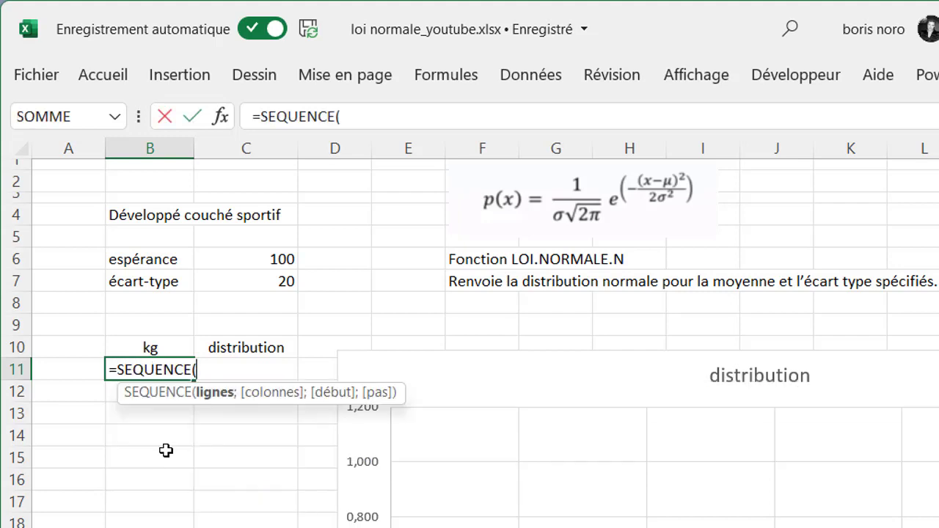
pyautogui.write('200')
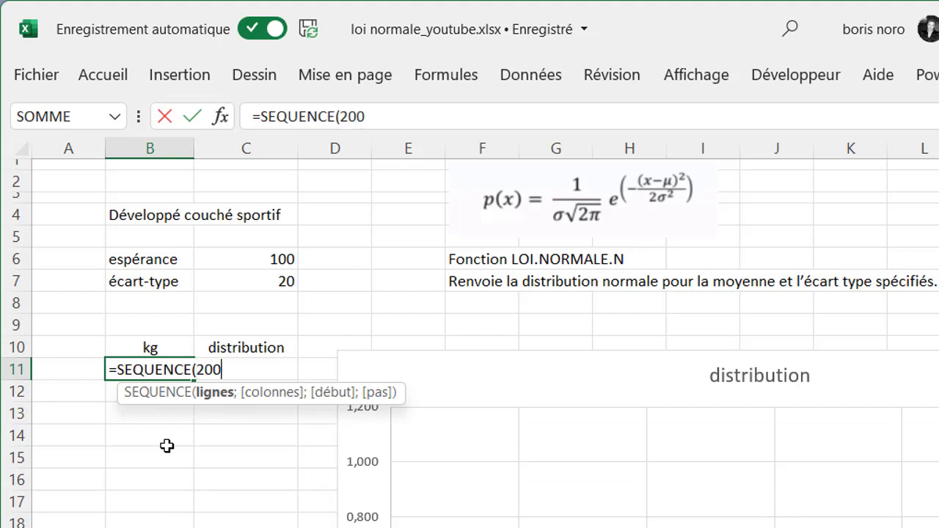
pyautogui.write(';')
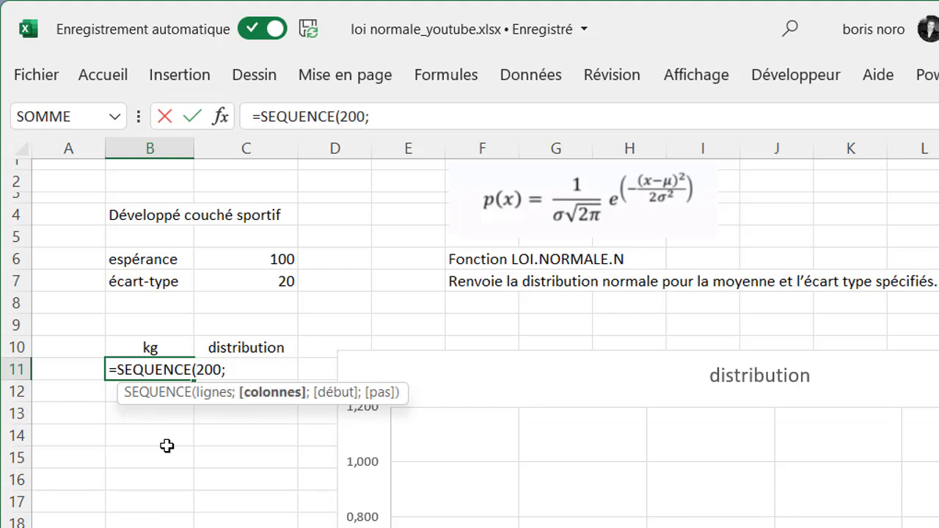
pyautogui.write(';')
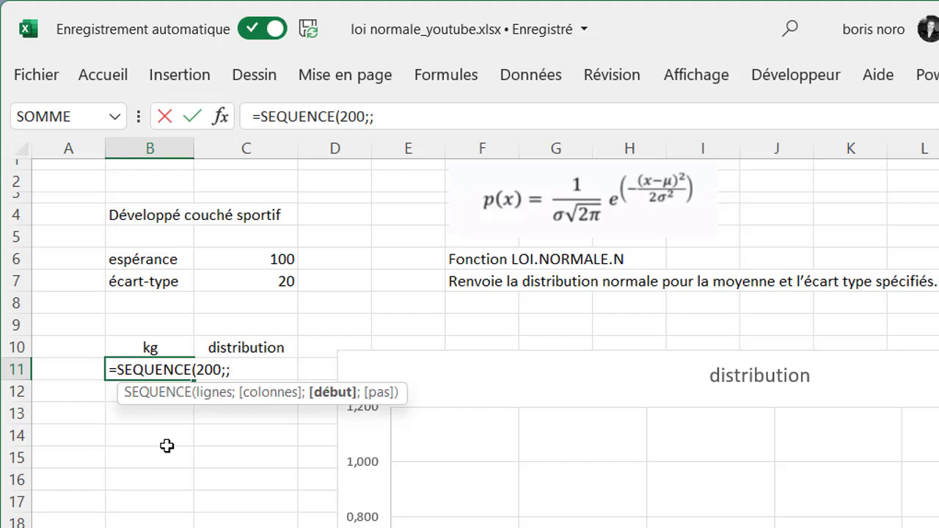
pyautogui.write('10')
pyautogui.write(';')
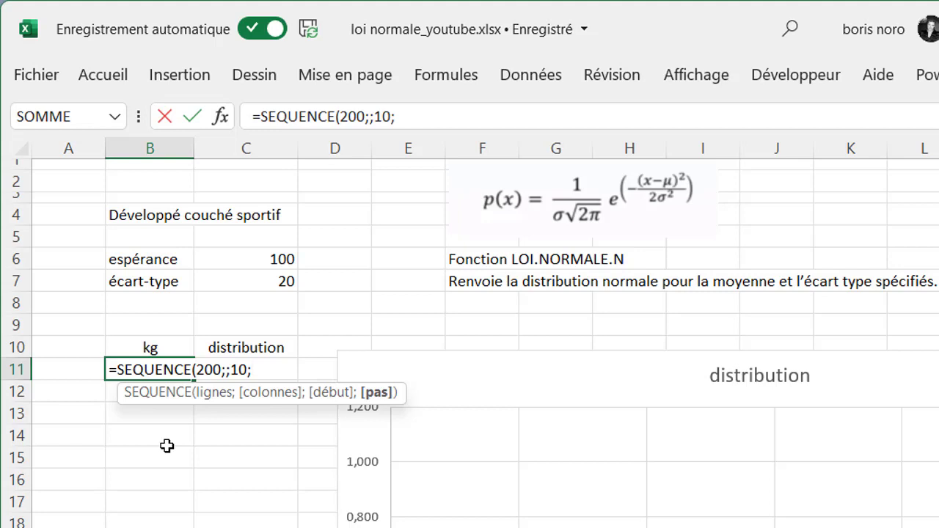
pyautogui.write(')')
pyautogui.hotkey('ctrl', 'Return')
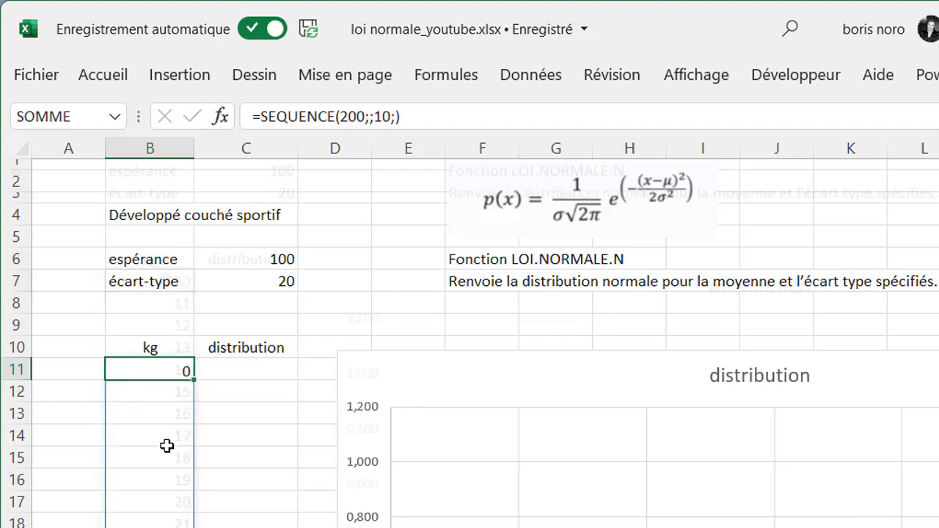
pyautogui.scroll(-2, 167, 446)
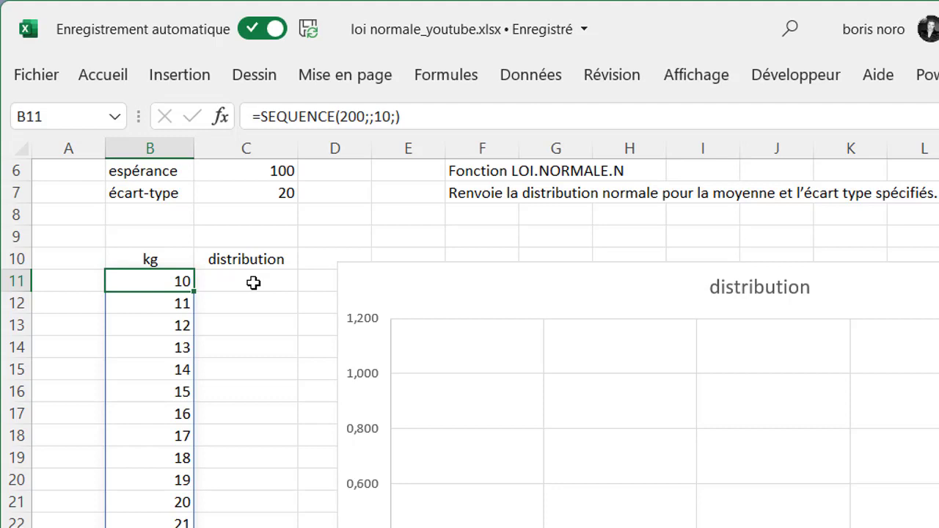
# Enter =LOI.NORMALE.N(B11#;C6;C7;FAUX) in C11 to spill density values for the bell curve.
pyautogui.click(253, 282)
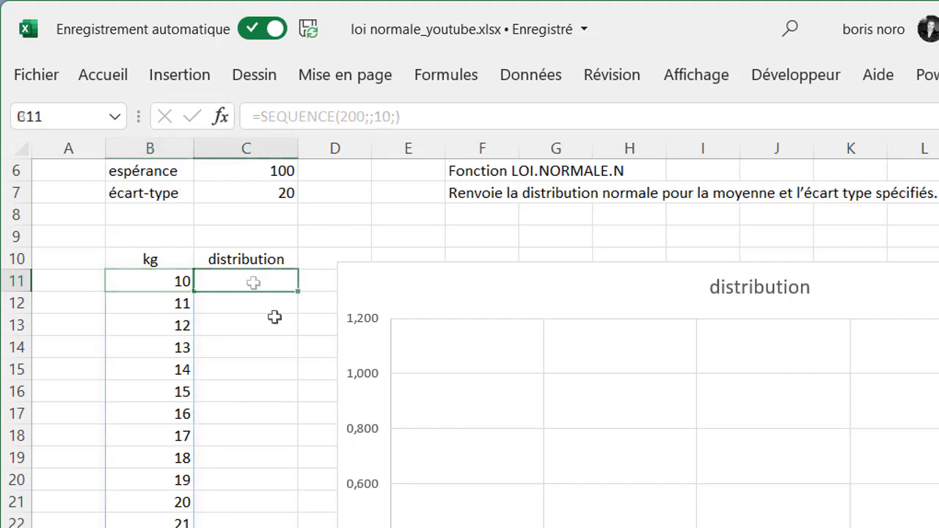
pyautogui.click(262, 171)
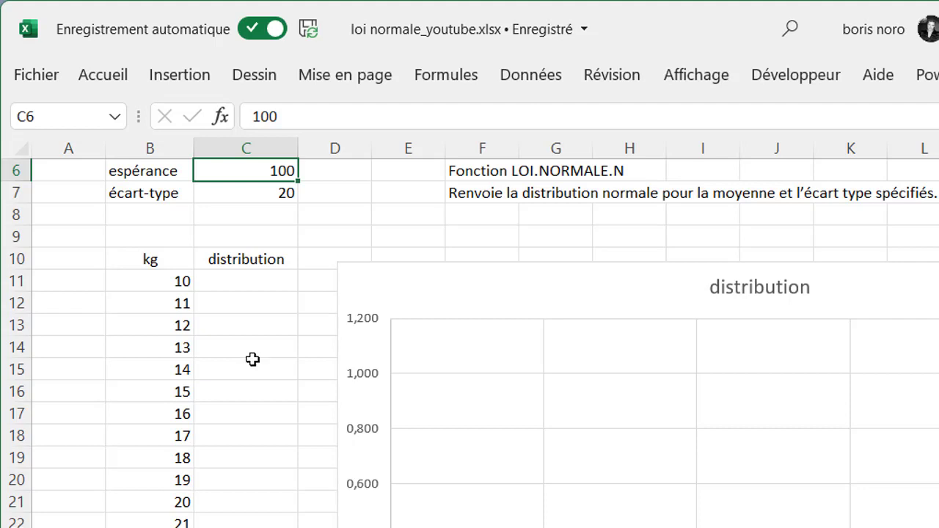
pyautogui.click(252, 285)
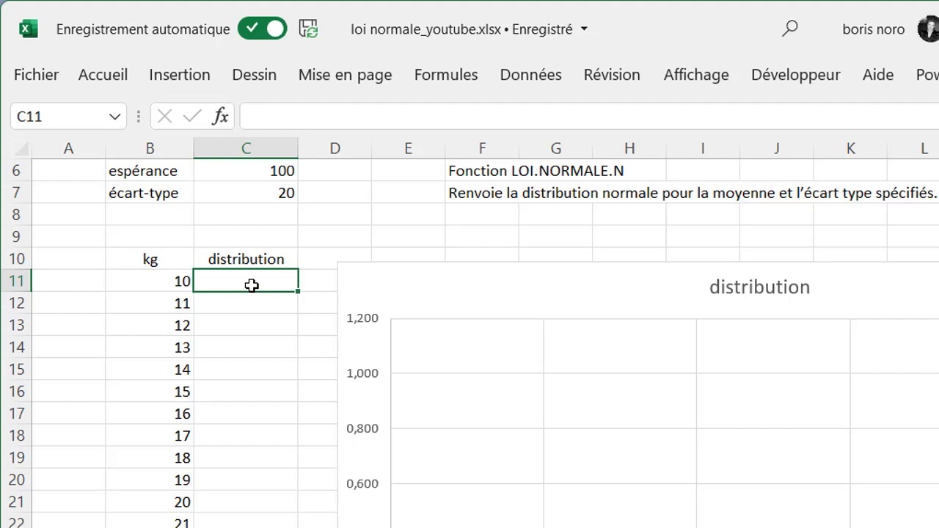
pyautogui.write('=loi.no')
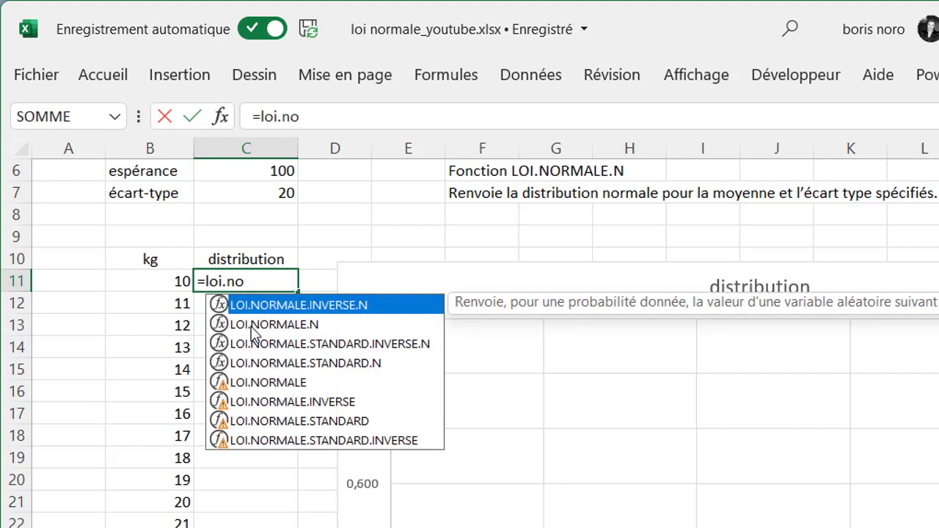
pyautogui.doubleClick(252, 327)
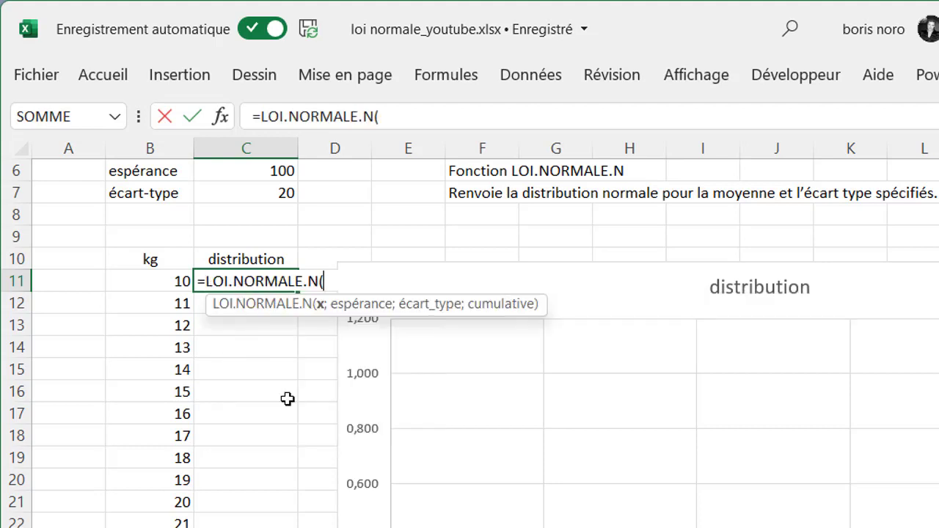
pyautogui.click(148, 283)
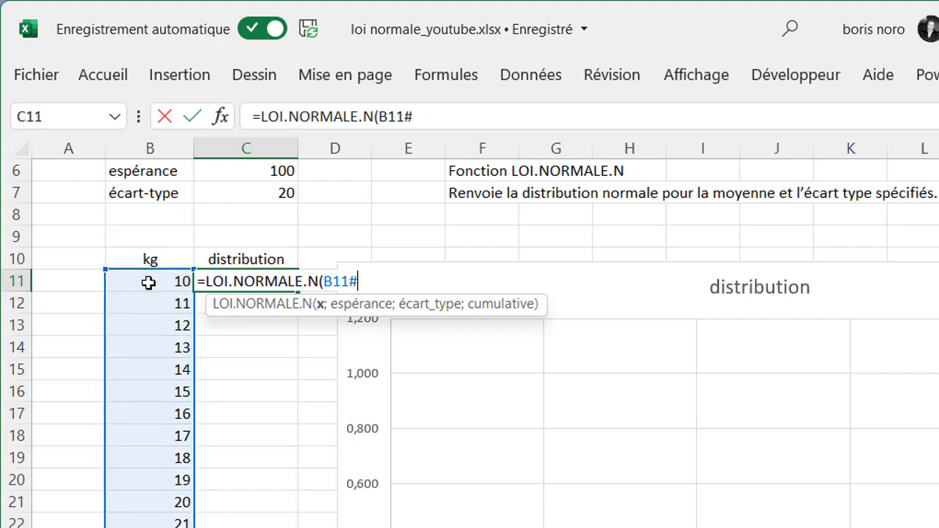
pyautogui.write('#;')
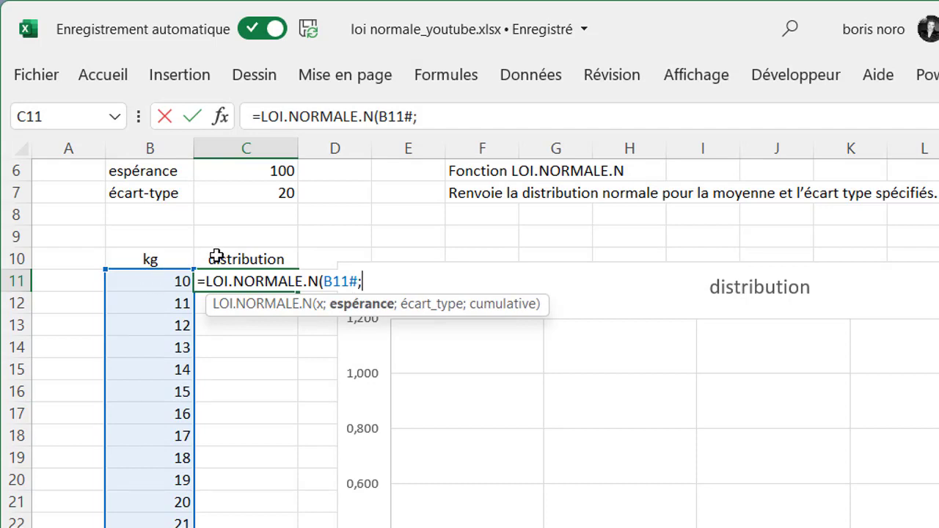
pyautogui.click(248, 172)
pyautogui.write(';')
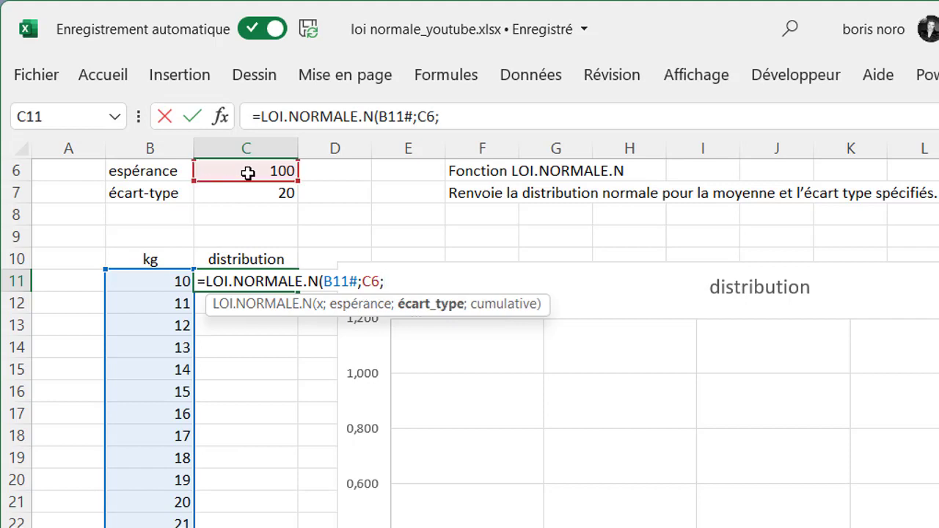
pyautogui.click(248, 195)
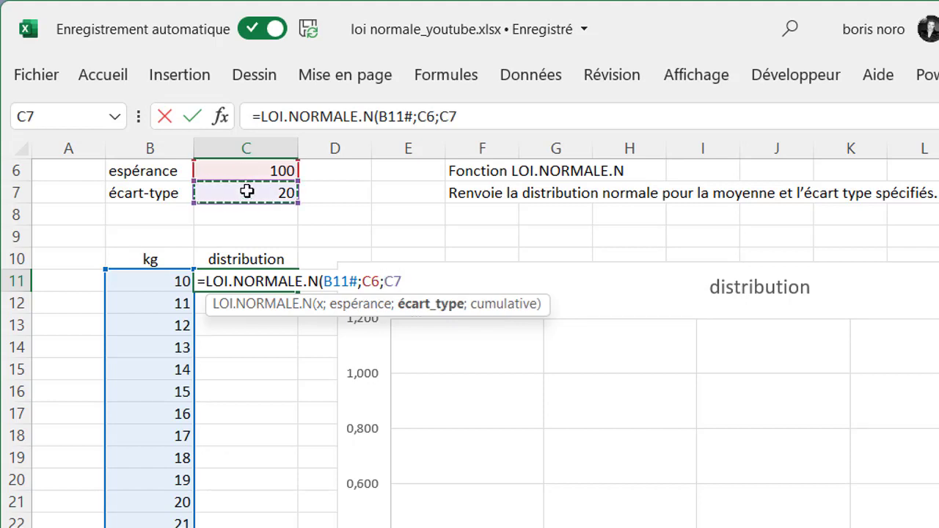
pyautogui.write(';')
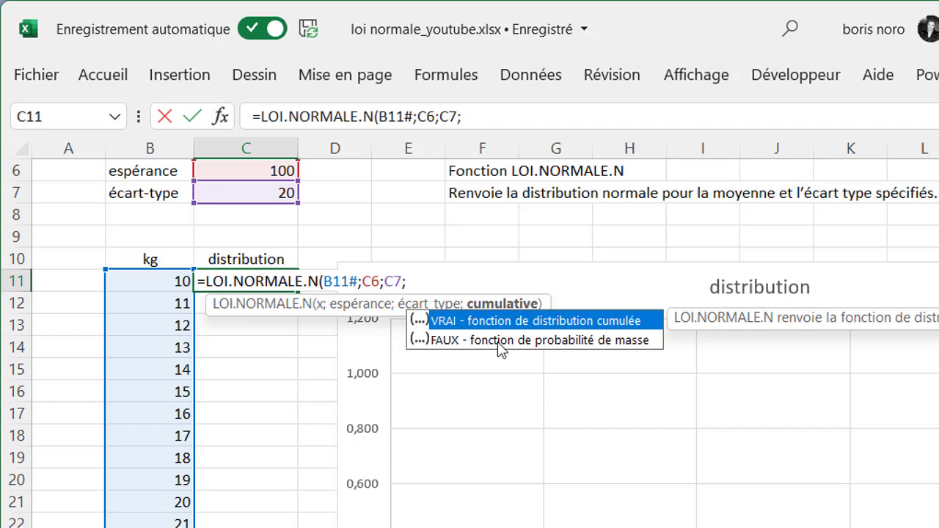
pyautogui.doubleClick(499, 347)
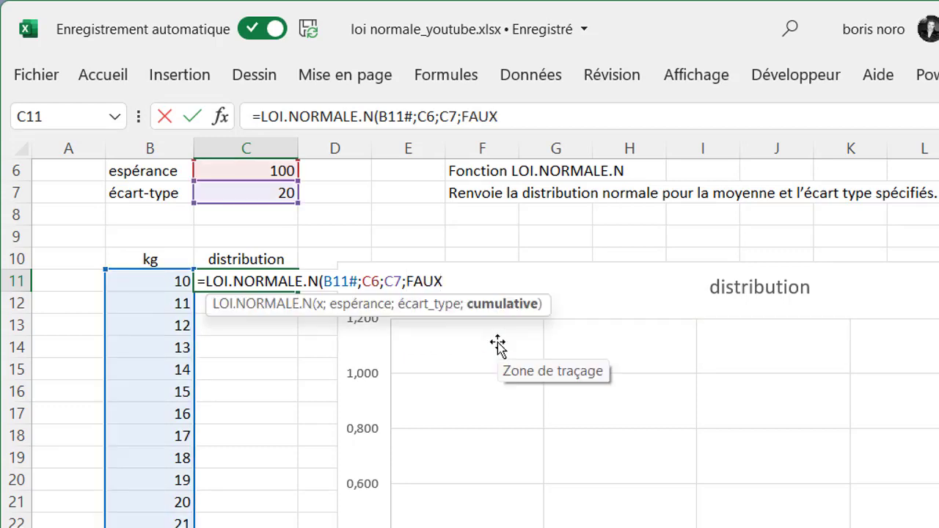
pyautogui.write(')')
pyautogui.press('Return')
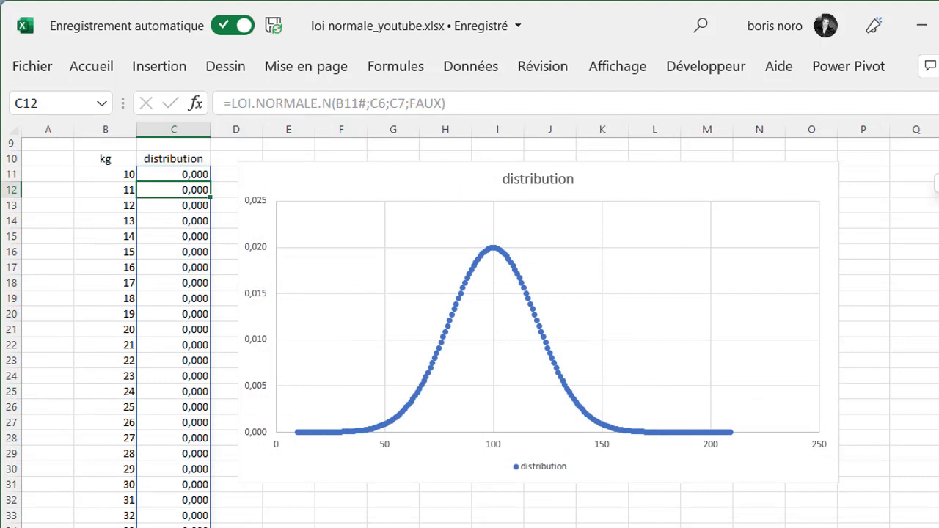
pyautogui.scroll(-1, 470, 330)
pyautogui.scroll(-1, 470, 330)
pyautogui.scroll(-1, 469, 330)
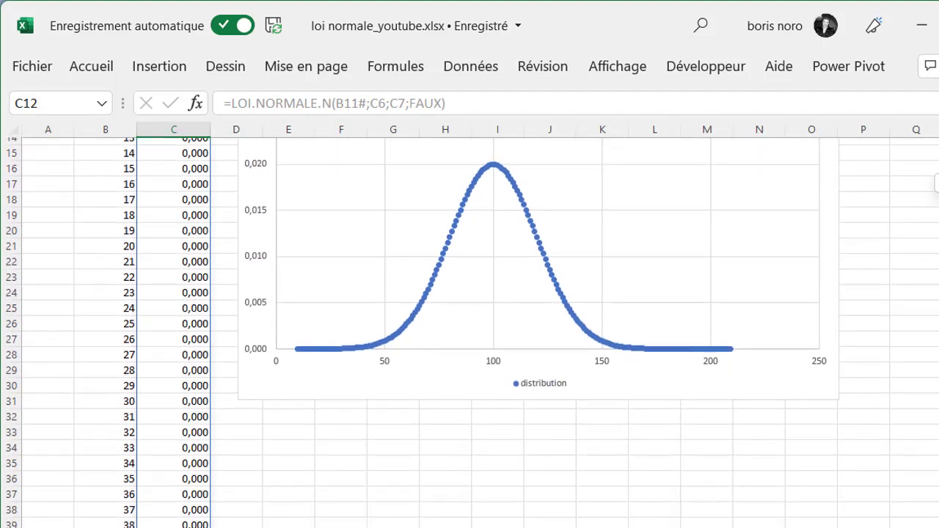
pyautogui.scroll(-2, 469, 331)
pyautogui.scroll(-4, 470, 330)
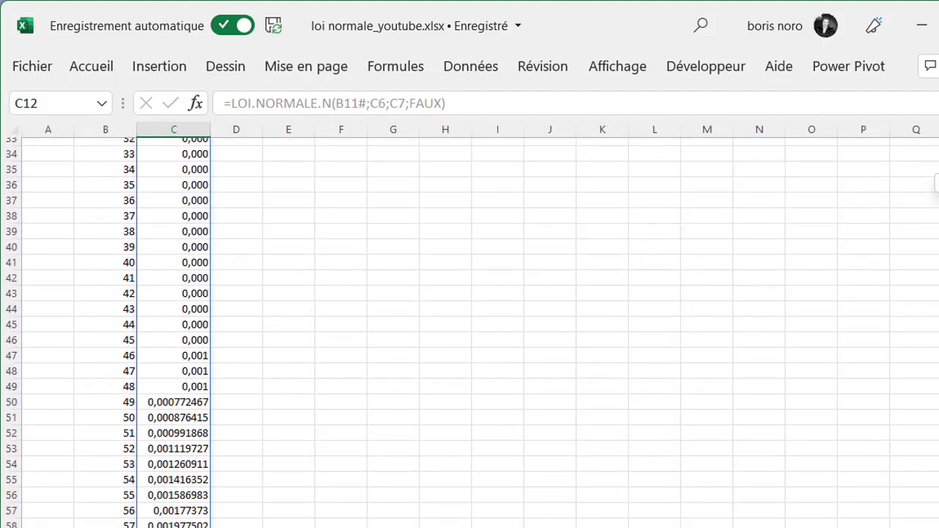
pyautogui.scroll(-1, 470, 330)
pyautogui.scroll(-1, 469, 330)
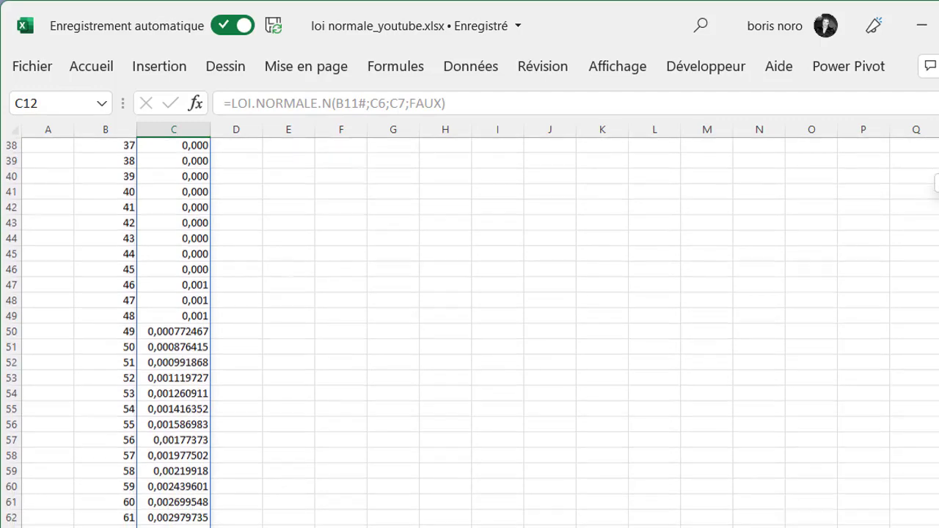
pyautogui.scroll(-2, 470, 330)
pyautogui.scroll(-1, 470, 331)
pyautogui.scroll(-1, 470, 330)
pyautogui.scroll(-2, 470, 330)
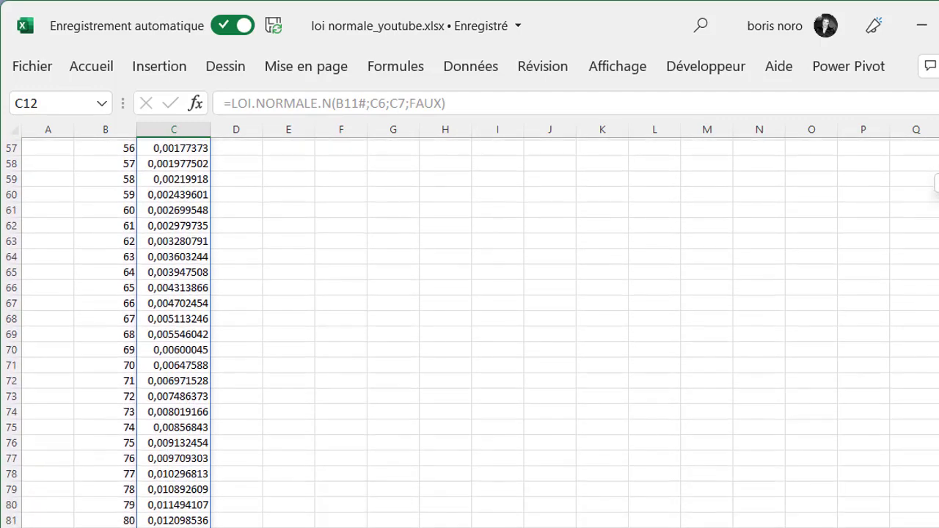
pyautogui.scroll(-2, 469, 331)
pyautogui.scroll(-2, 469, 331)
pyautogui.scroll(-5, 470, 330)
pyautogui.scroll(-10, 470, 330)
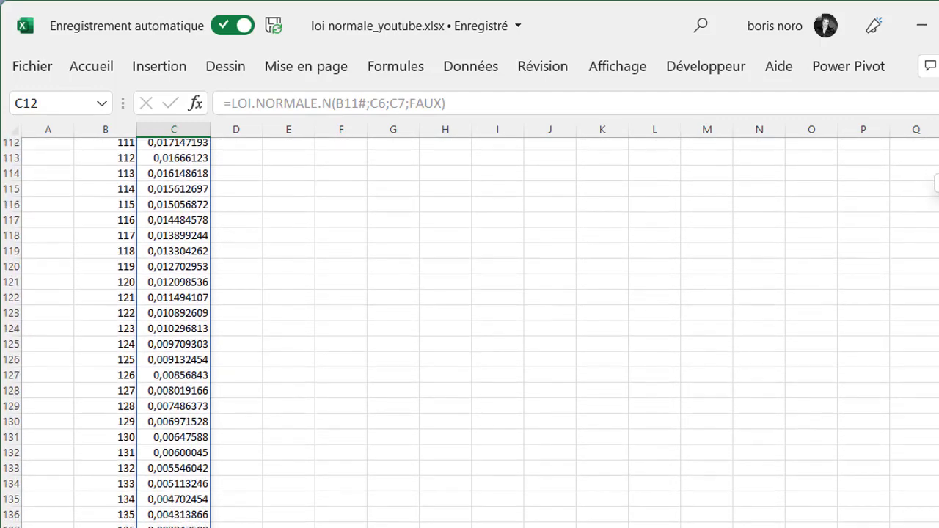
pyautogui.scroll(-2, 470, 330)
pyautogui.scroll(-3, 470, 331)
pyautogui.scroll(-2, 470, 330)
pyautogui.scroll(-1, 469, 330)
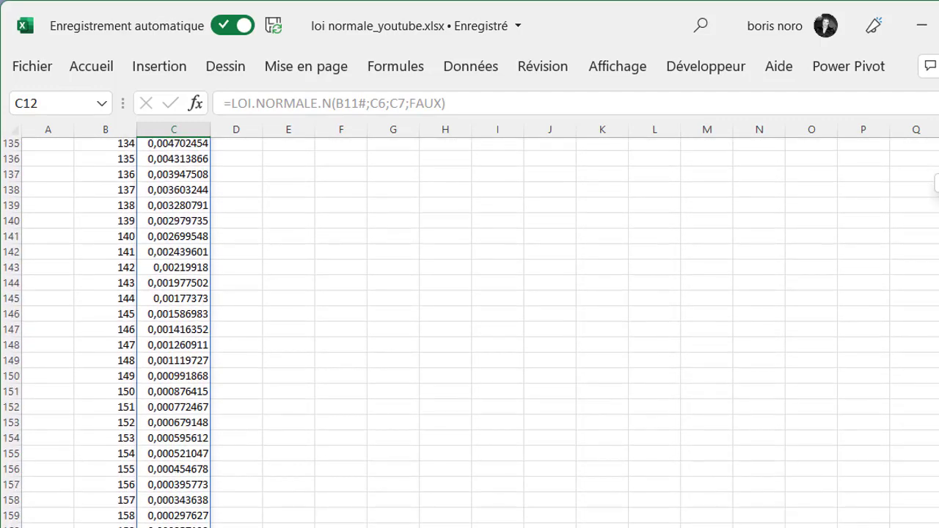
pyautogui.scroll(-4, 470, 330)
pyautogui.scroll(-1, 470, 330)
pyautogui.scroll(-1, 470, 331)
pyautogui.scroll(-1, 470, 330)
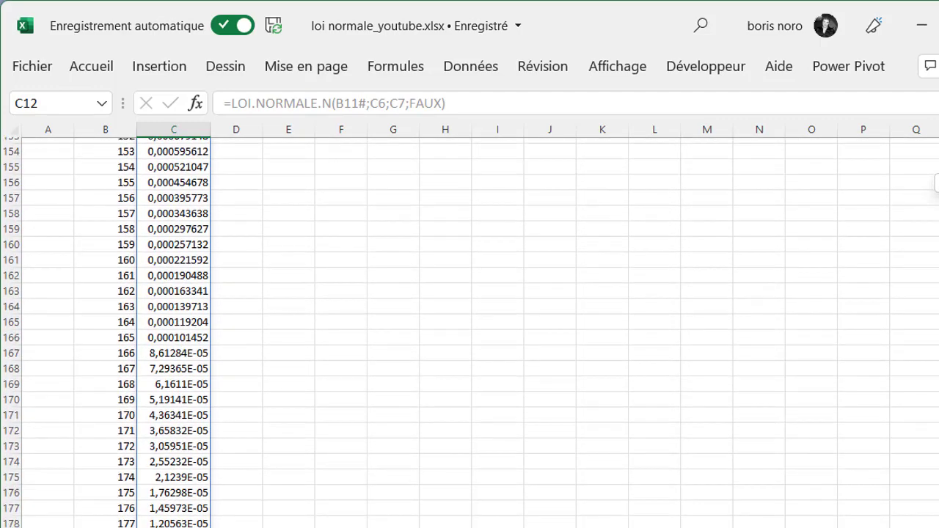
pyautogui.scroll(-1, 470, 330)
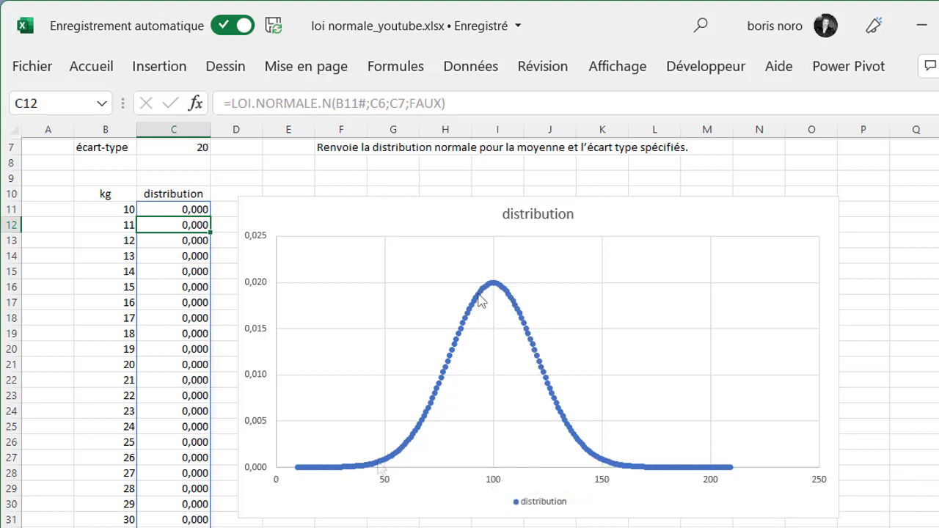
# Try means of 75 and then 125 to watch the curve shift.
pyautogui.click(288, 179)
pyautogui.scroll(1, 177, 170)
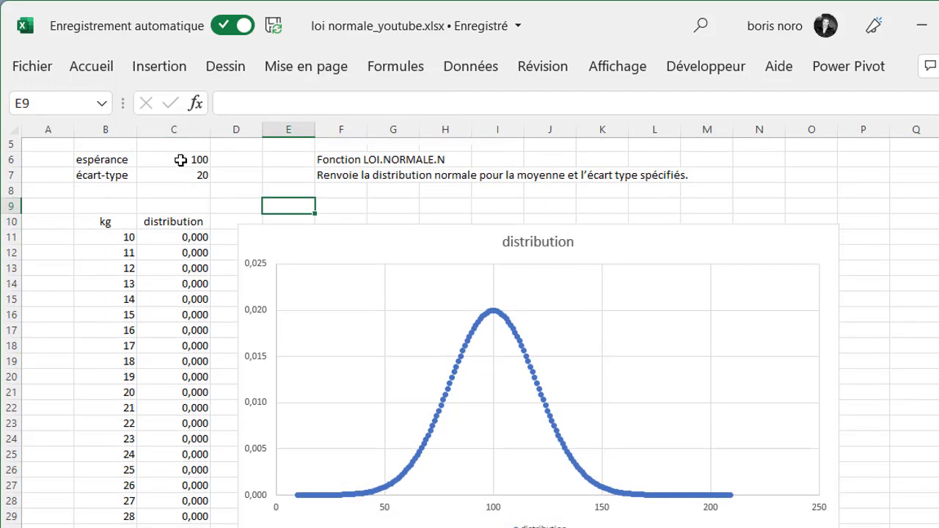
pyautogui.click(182, 157)
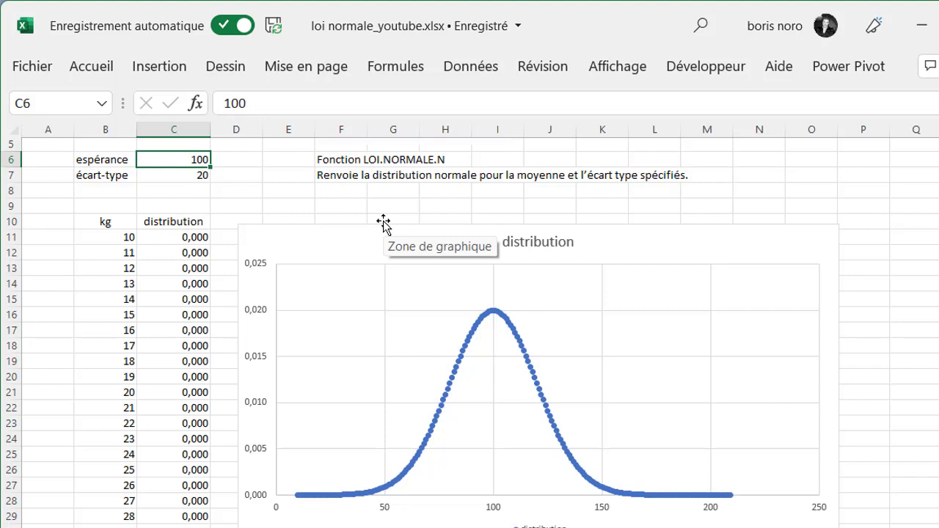
pyautogui.write('75')
pyautogui.hotkey('ctrl', 'Return')
pyautogui.press('Down')
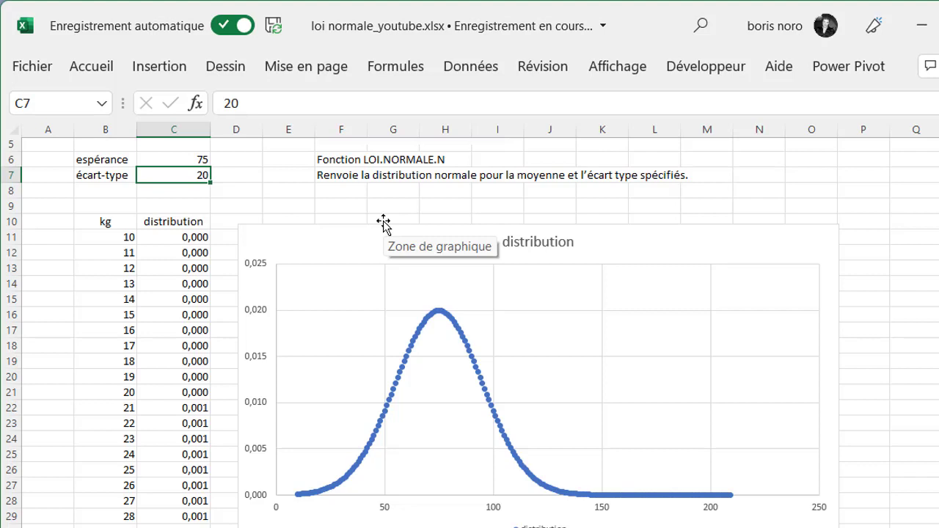
pyautogui.press('Up')
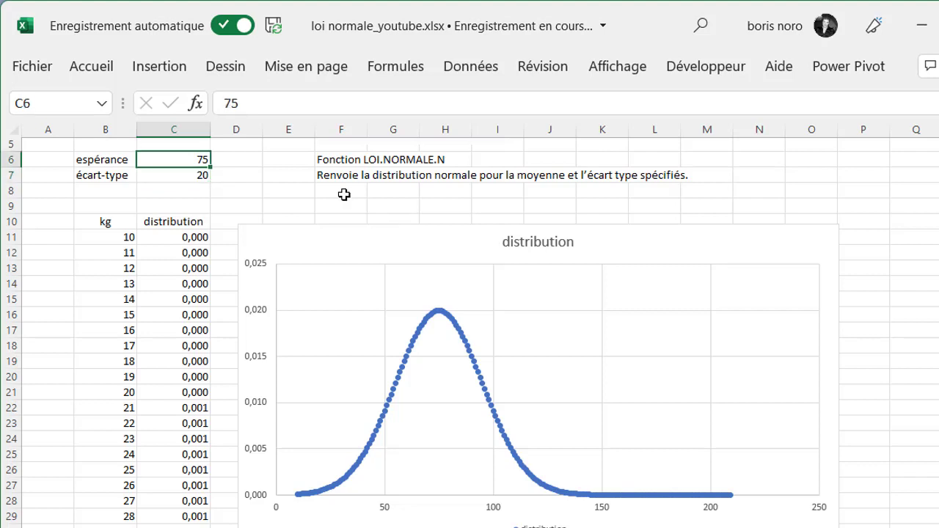
pyautogui.write('125')
pyautogui.press('Return')
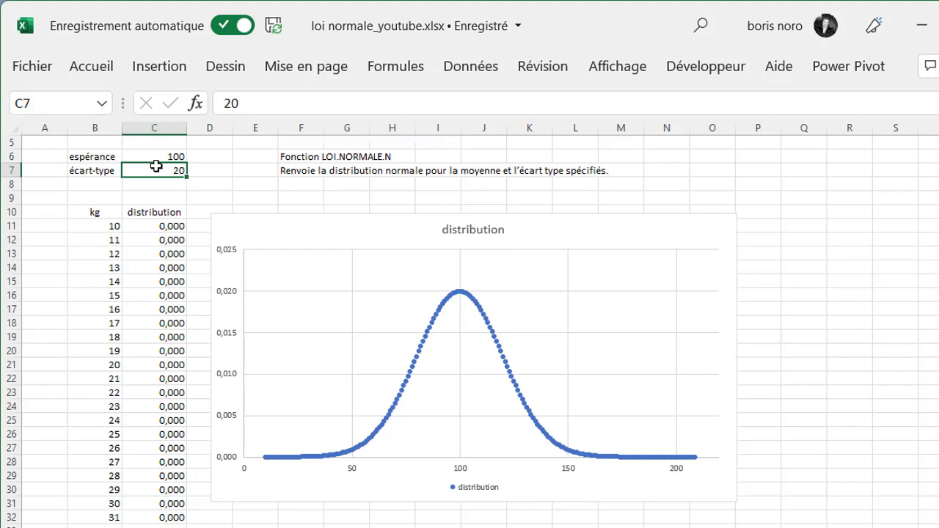
# Set the standard deviation to 30, then to 17 for a narrower, taller curve.
pyautogui.write('30')
pyautogui.press('Return')
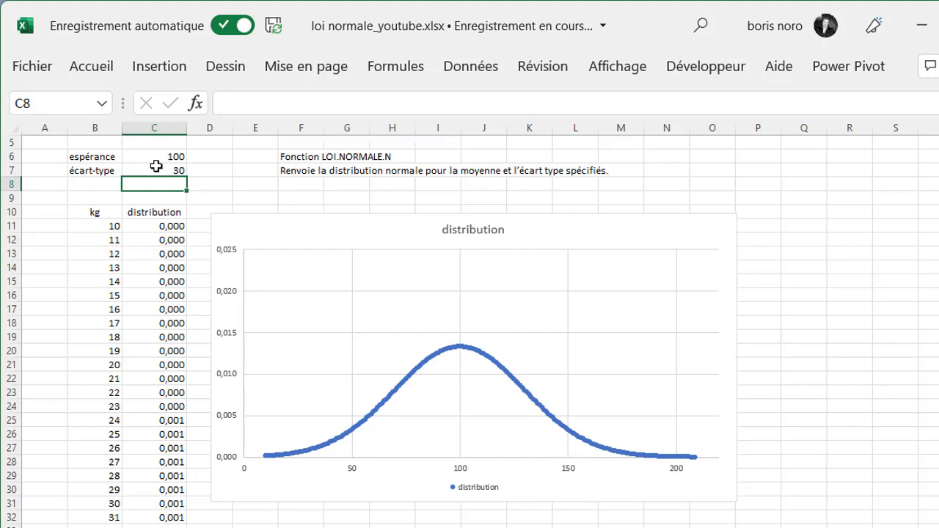
pyautogui.click(158, 171)
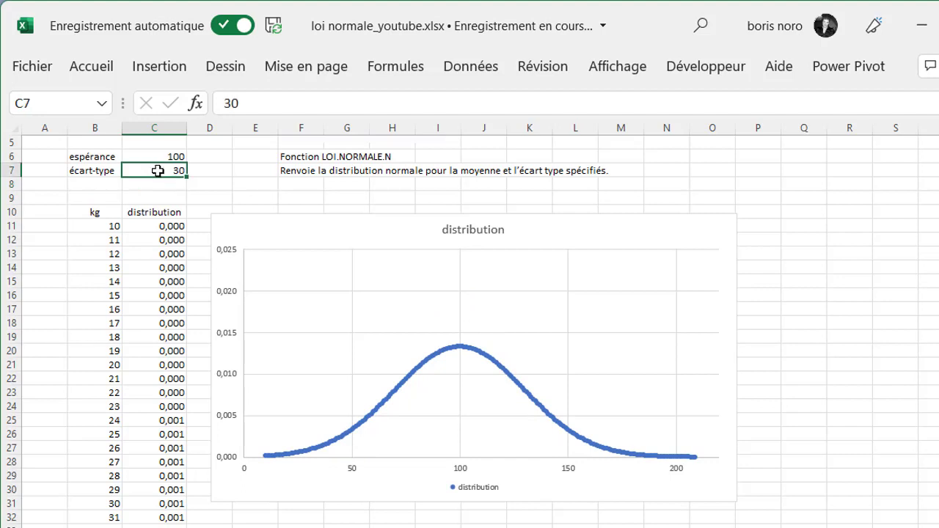
pyautogui.doubleClick(158, 171)
pyautogui.press('BackSpace')
pyautogui.press('BackSpace')
pyautogui.write('17')
pyautogui.press('Return')
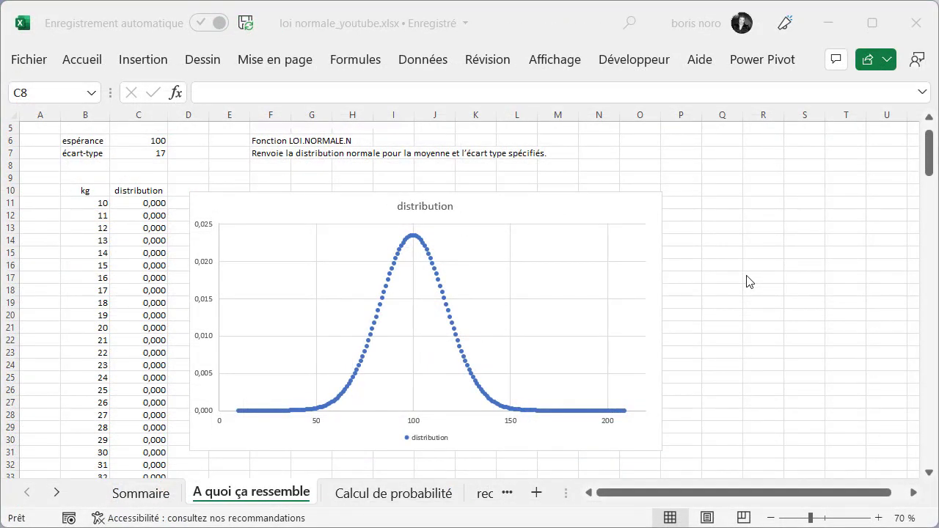
# Switch to the Calcul de probabilité sheet and select the below-90 probability cell.
pyautogui.click(392, 493)
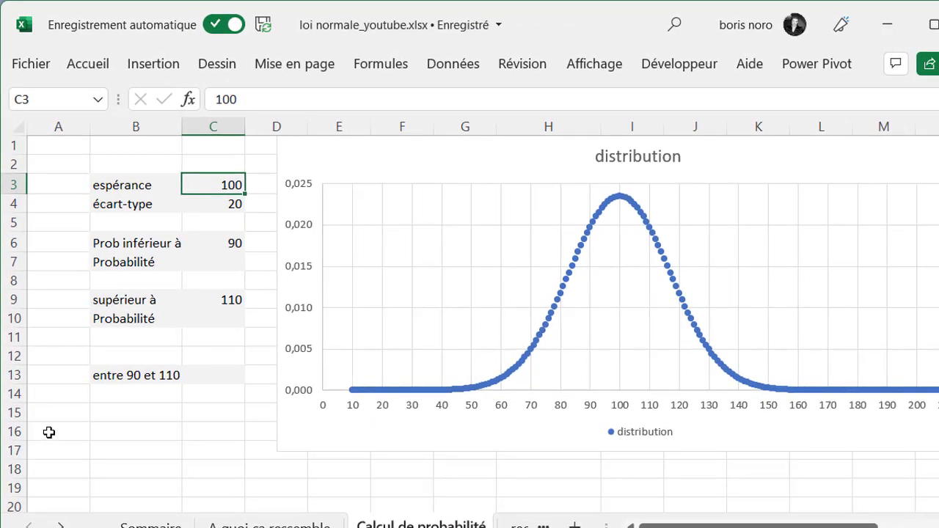
pyautogui.click(225, 264)
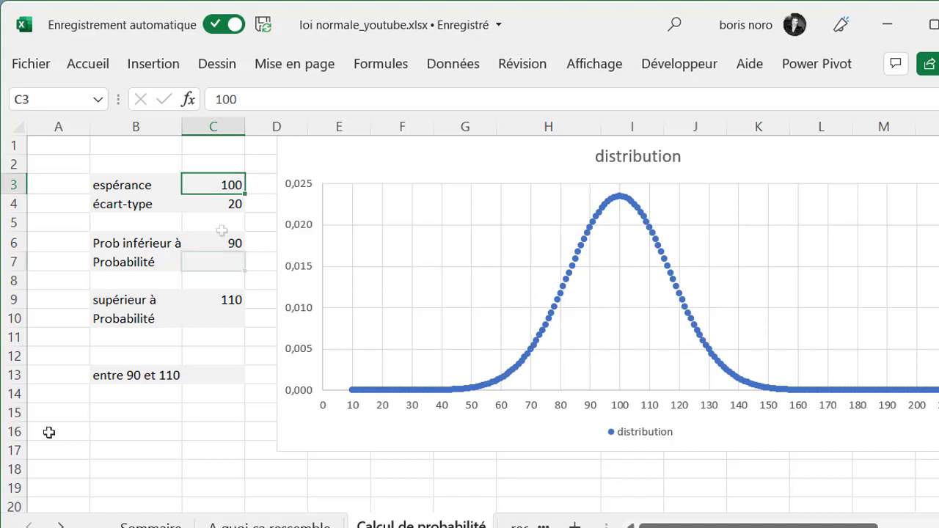
pyautogui.click(227, 205)
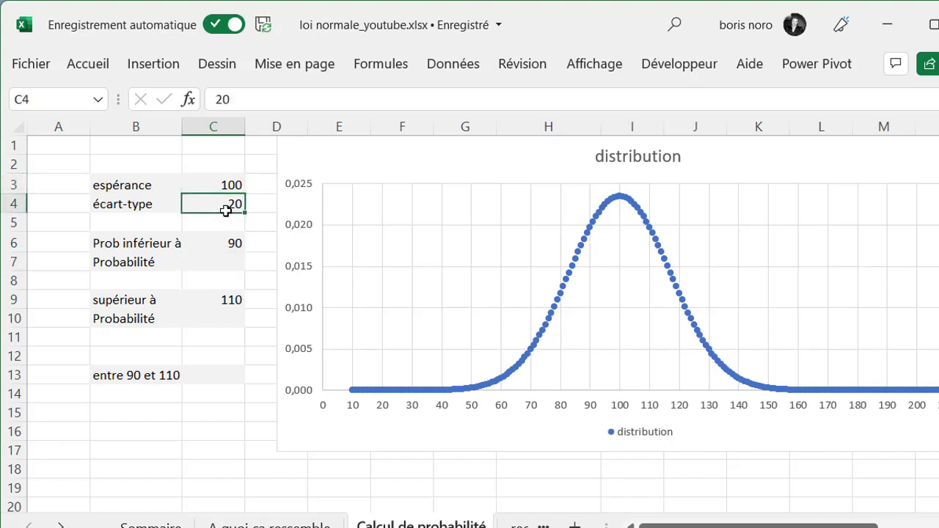
pyautogui.click(206, 262)
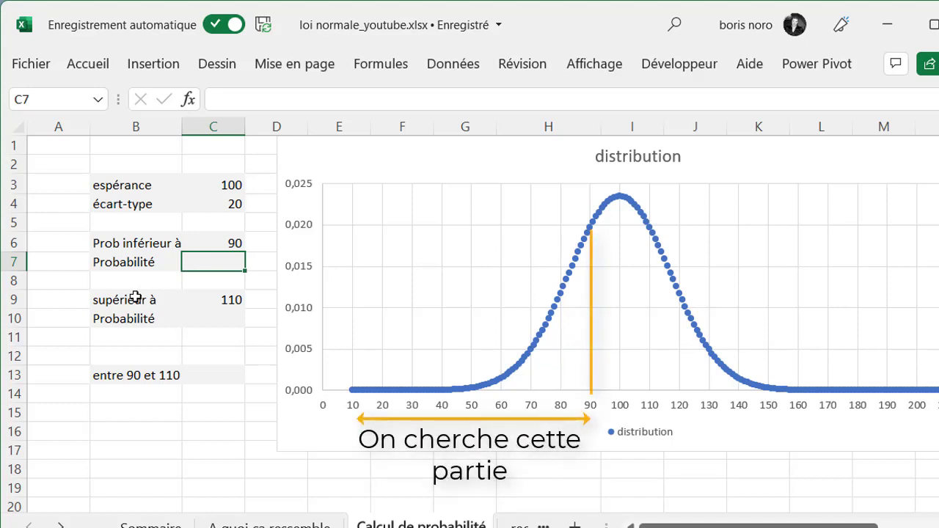
# Enter =LOI.NORMALE.N(C6;C3;C4;VRAI) in C7, giving 0,308538 below 90.
pyautogui.write('=loi.no')
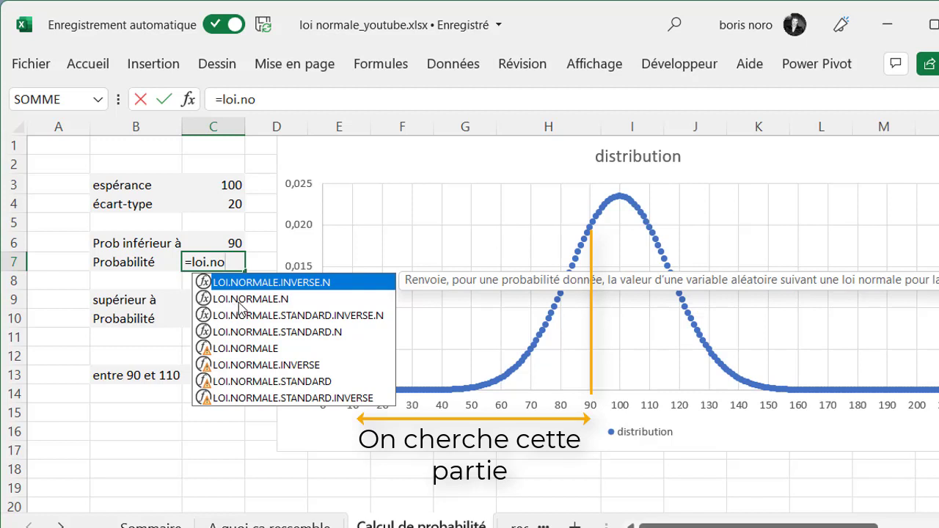
pyautogui.doubleClick(239, 300)
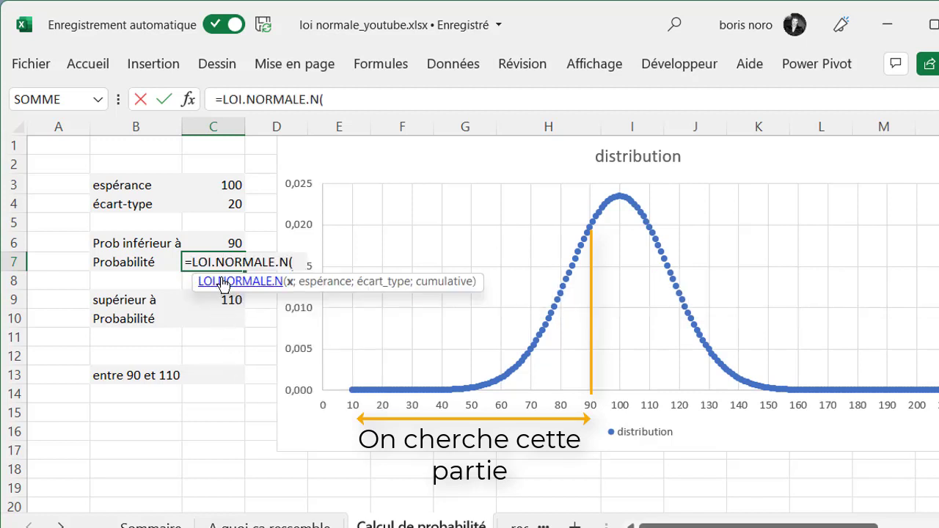
pyautogui.click(220, 244)
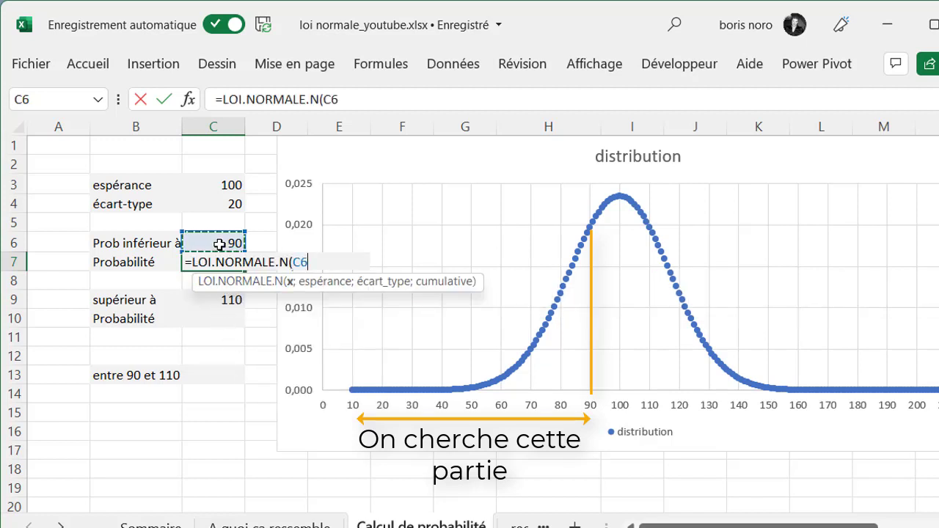
pyautogui.write(';')
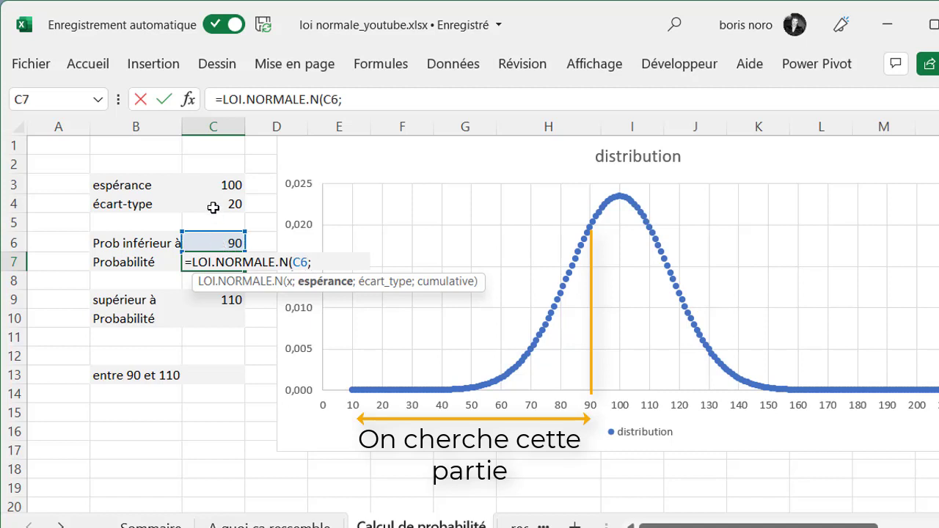
pyautogui.click(211, 185)
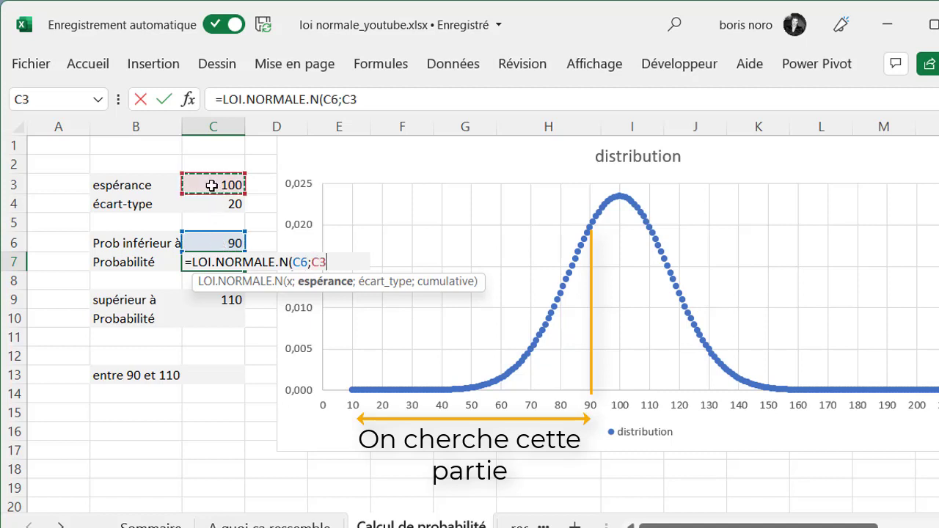
pyautogui.write(';')
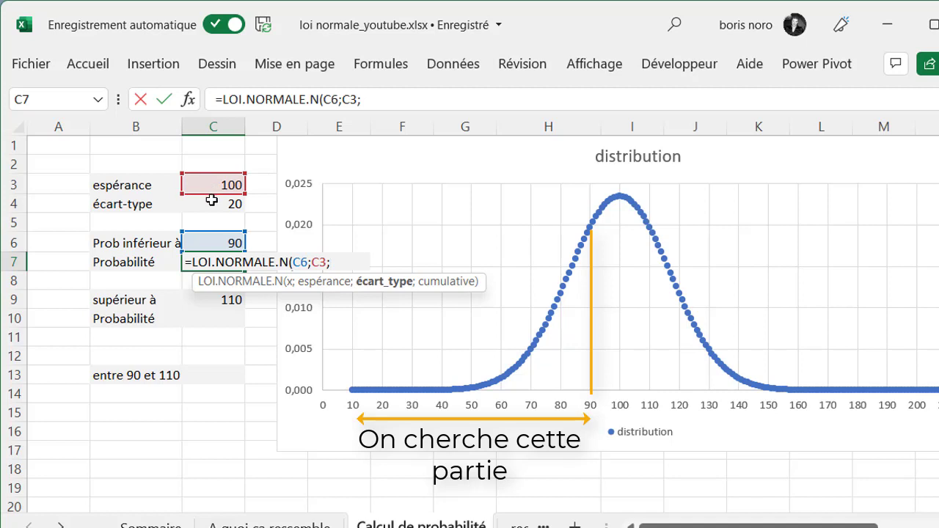
pyautogui.click(211, 200)
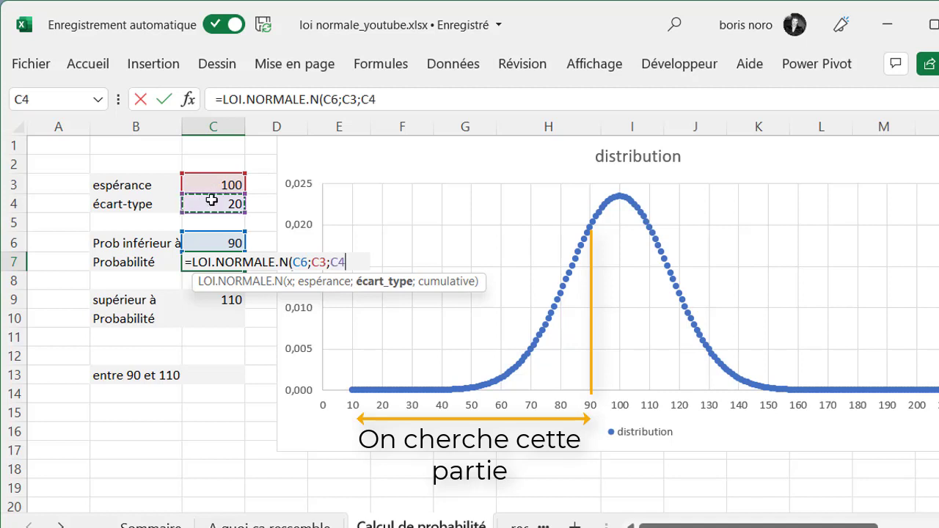
pyautogui.write(';')
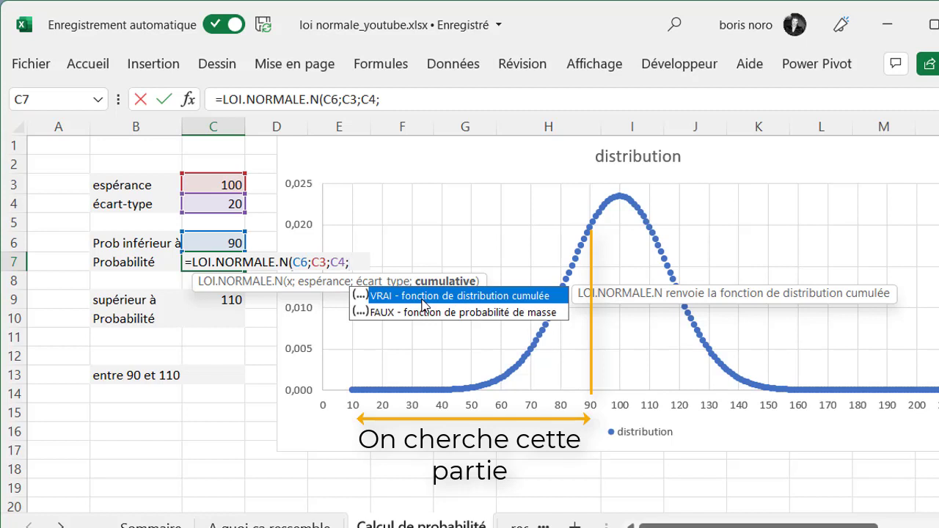
pyautogui.doubleClick(423, 296)
pyautogui.write(')')
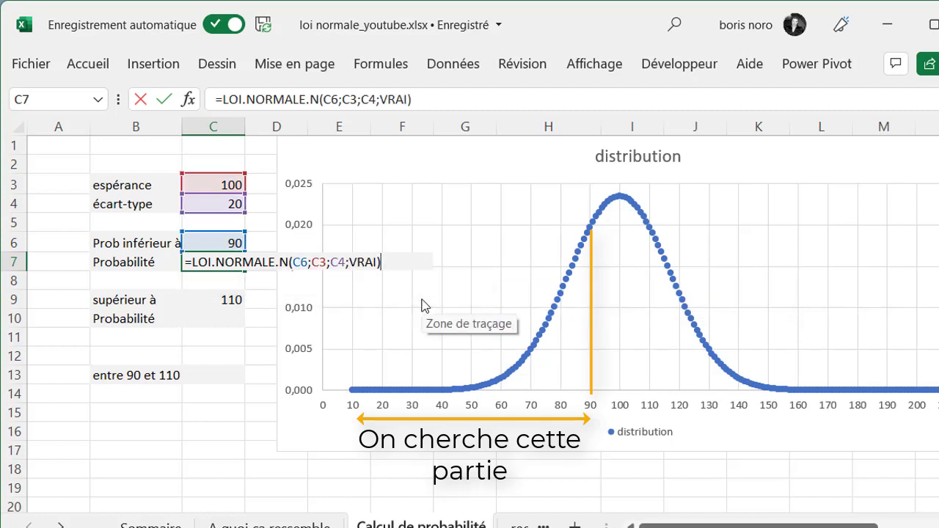
pyautogui.press('Return')
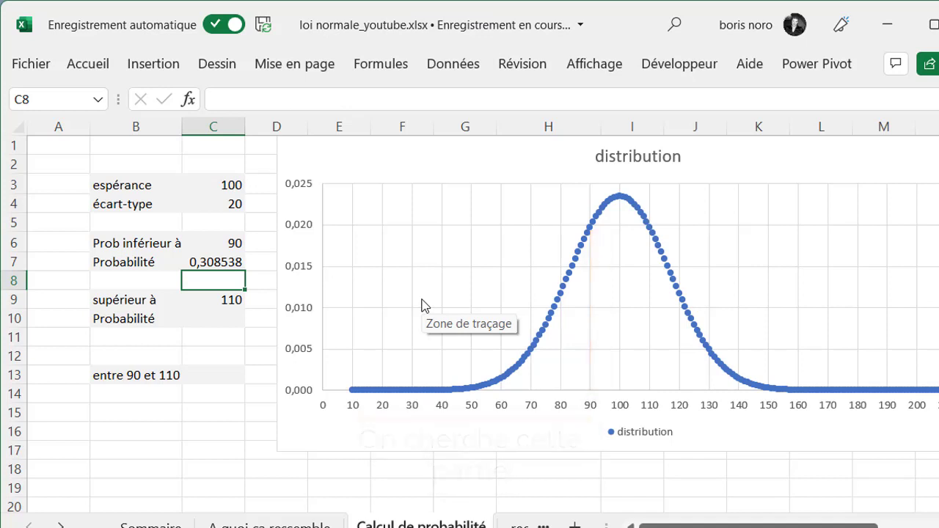
pyautogui.press('Down')
pyautogui.press('Down')
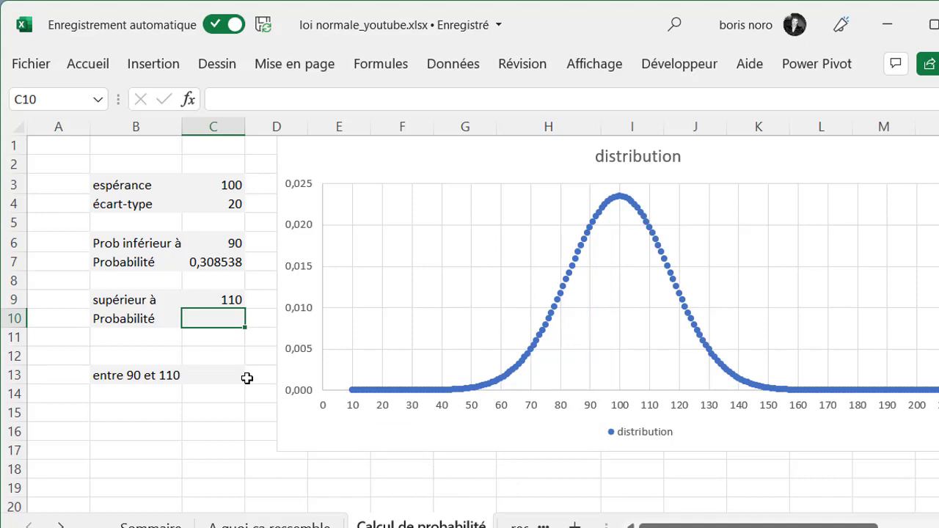
# Enter =1-LOI.NORMALE.N(C9;C3;C4;VRAI) in C10 for the probability above 110.
pyautogui.click(194, 445)
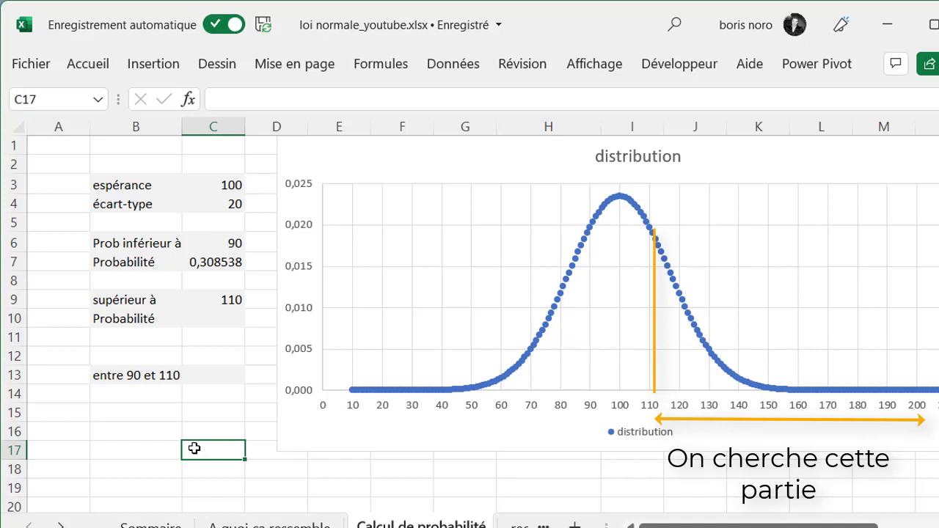
pyautogui.doubleClick(206, 319)
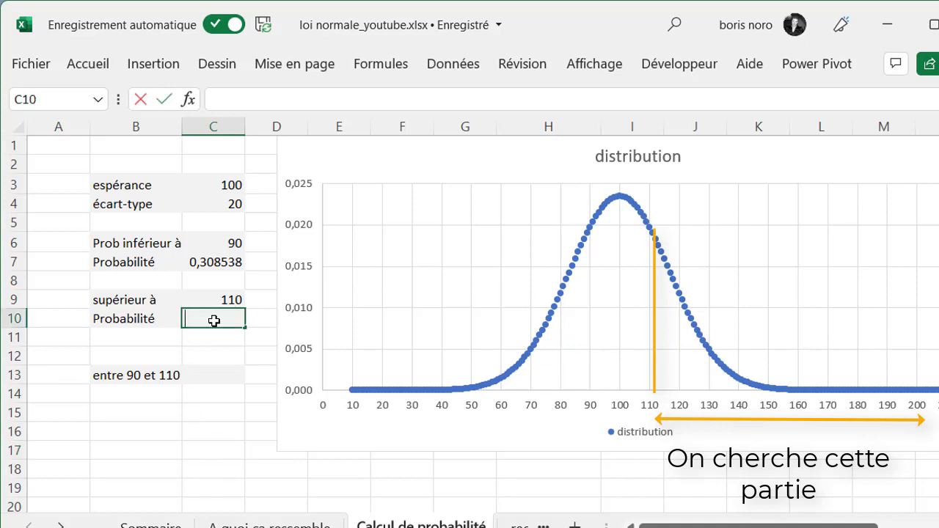
pyautogui.write('=1-LOI.NORMALE.N(')
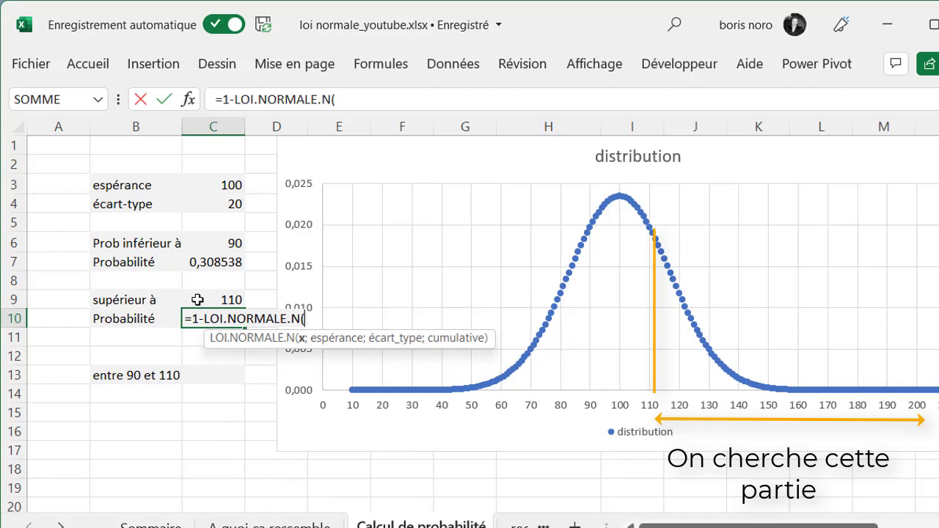
pyautogui.click(197, 299)
pyautogui.write(';')
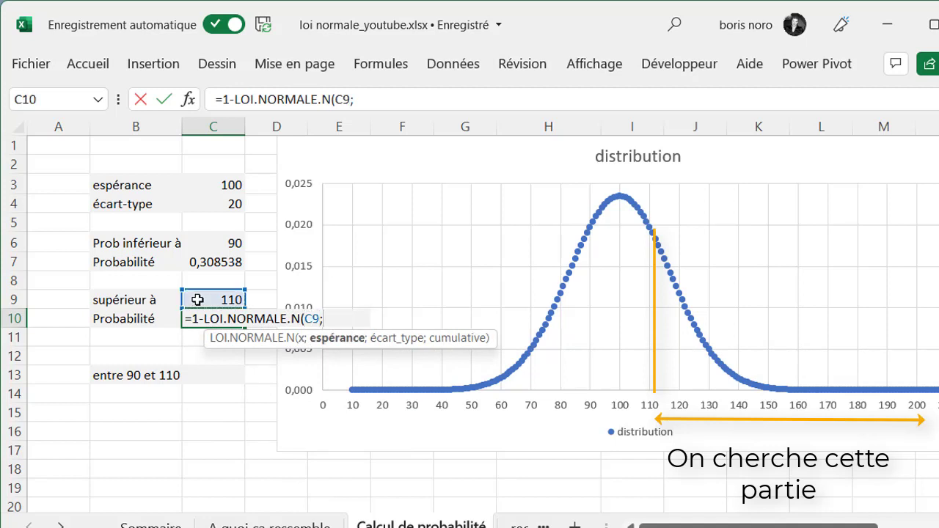
pyautogui.click(204, 187)
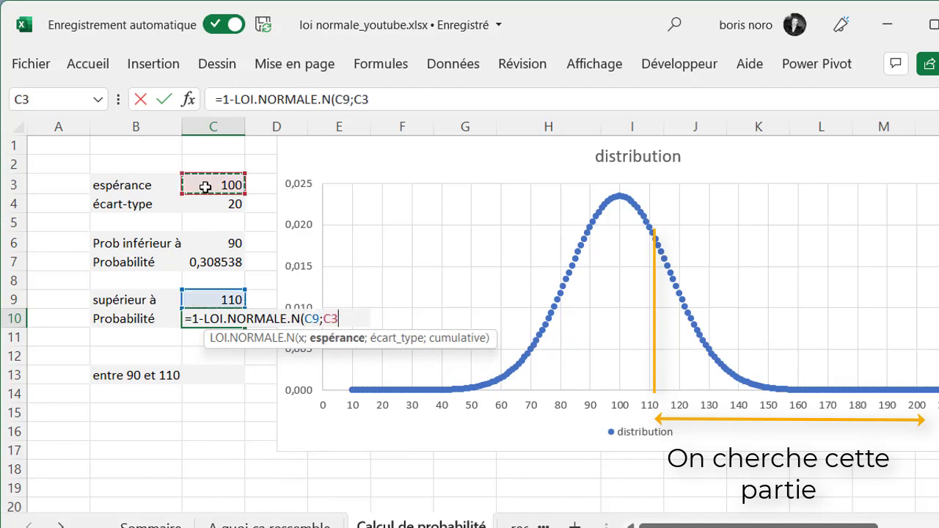
pyautogui.write(';')
pyautogui.click(210, 203)
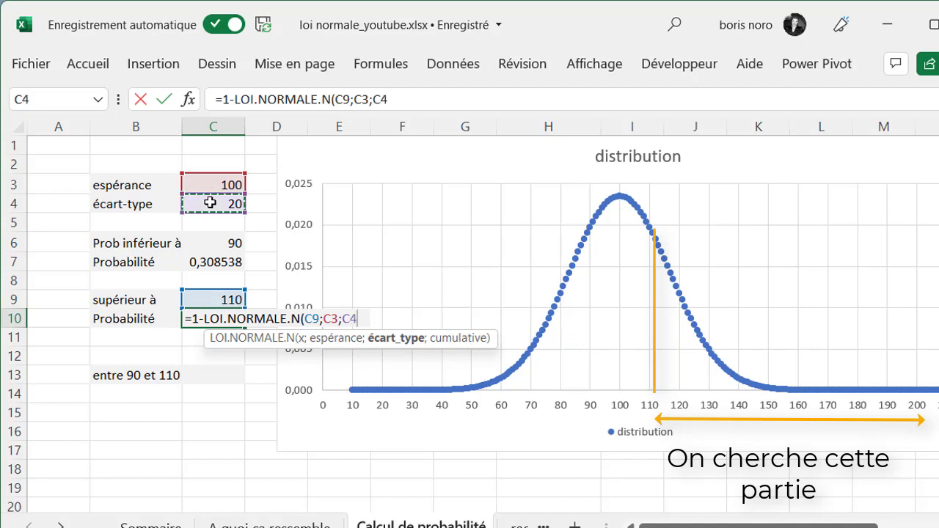
pyautogui.write(';')
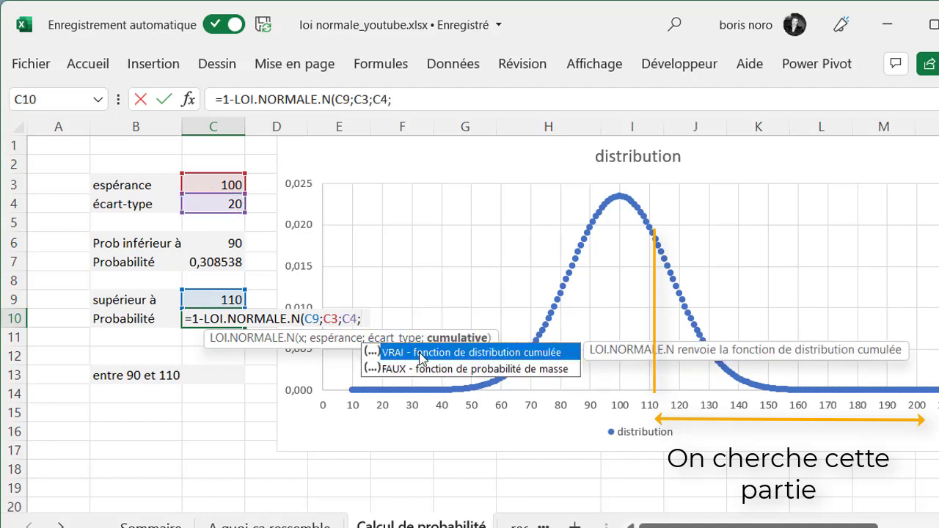
pyautogui.doubleClick(421, 354)
pyautogui.write(')')
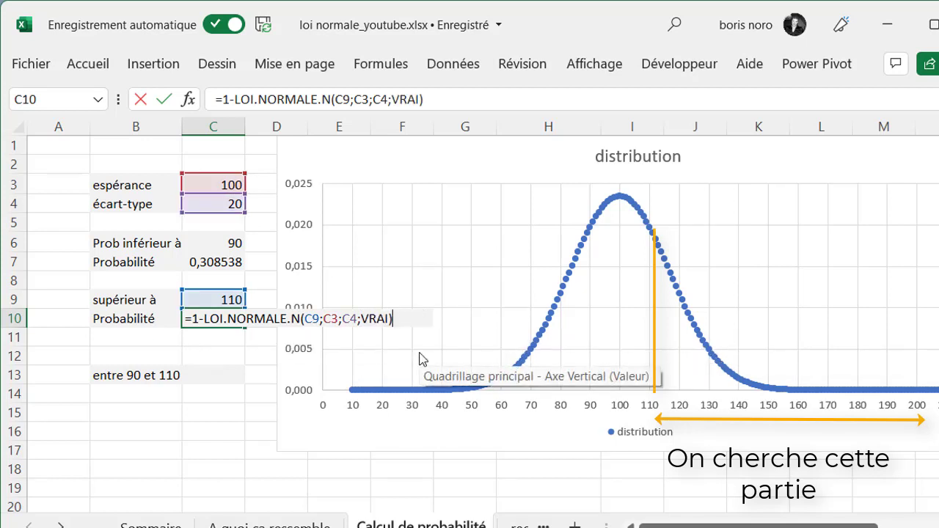
pyautogui.press('Return')
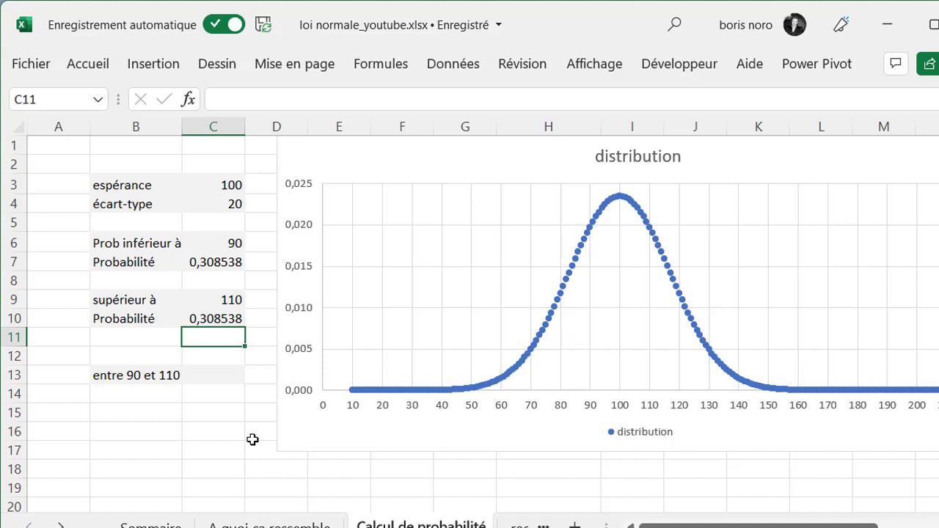
# Change the upper threshold in C9 to 120, giving 0,158655, and select C13.
pyautogui.press('Up')
pyautogui.press('Up')
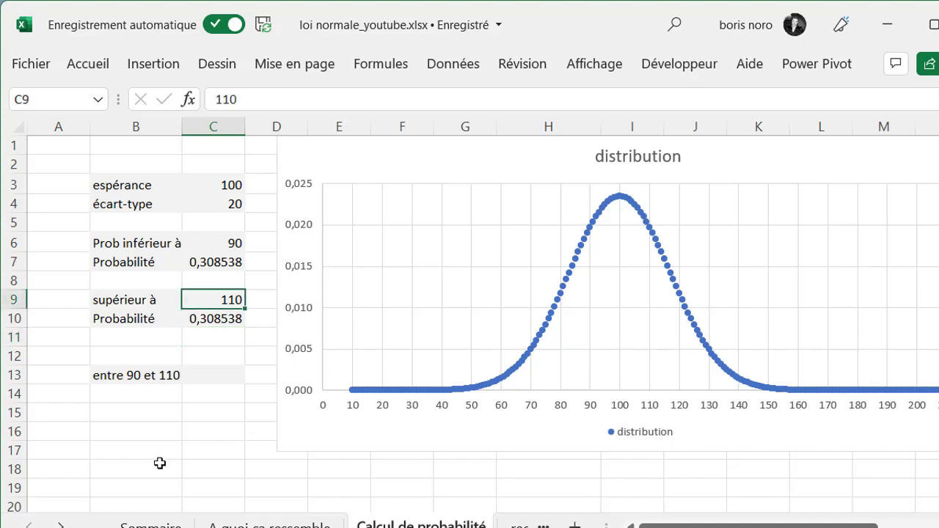
pyautogui.write('12')
pyautogui.write('0')
pyautogui.press('Return')
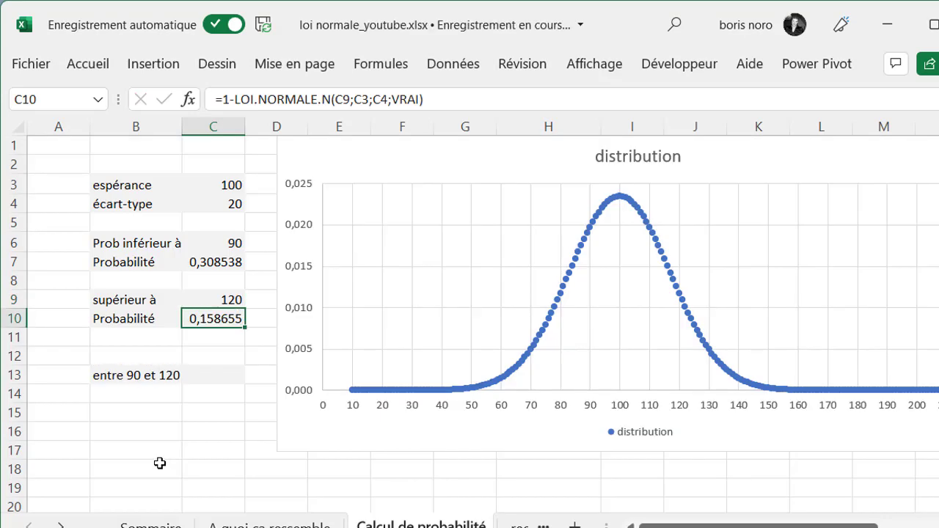
pyautogui.click(226, 377)
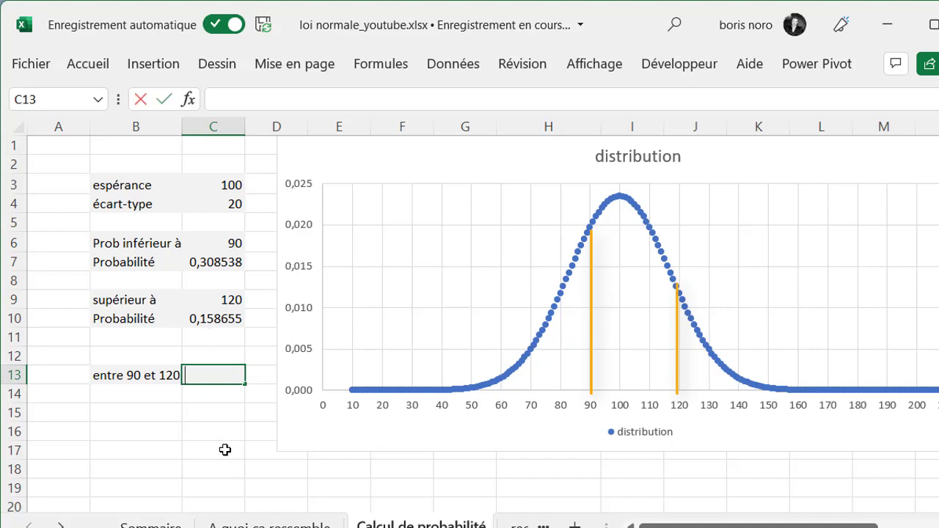
# Enter =(1-C7)-C10 in C13 for the 90–120 probability of 0,532807.
pyautogui.write('=(1-')
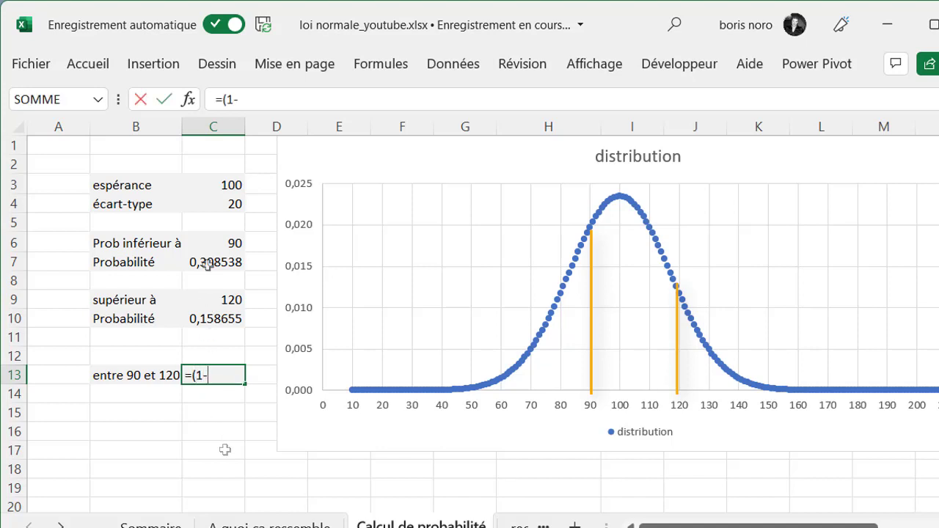
pyautogui.click(209, 264)
pyautogui.write(')')
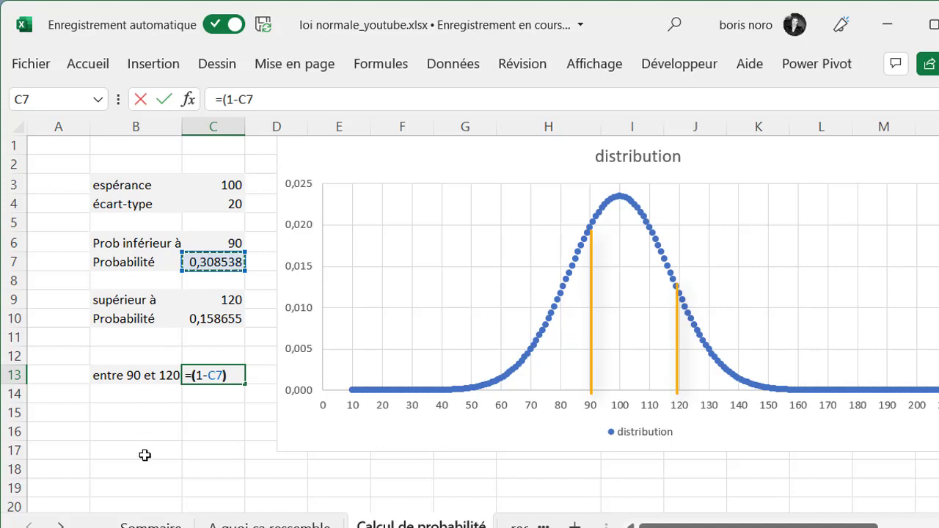
pyautogui.press('Return')
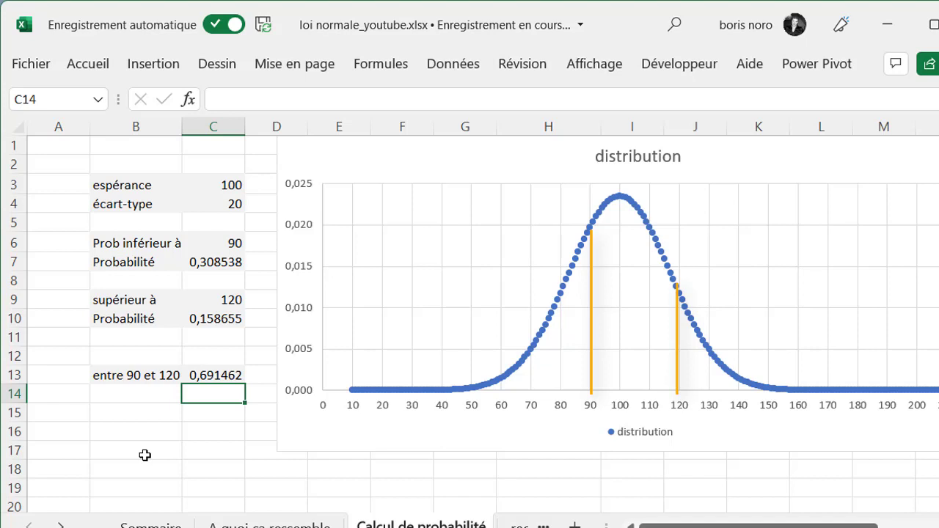
pyautogui.click(201, 321)
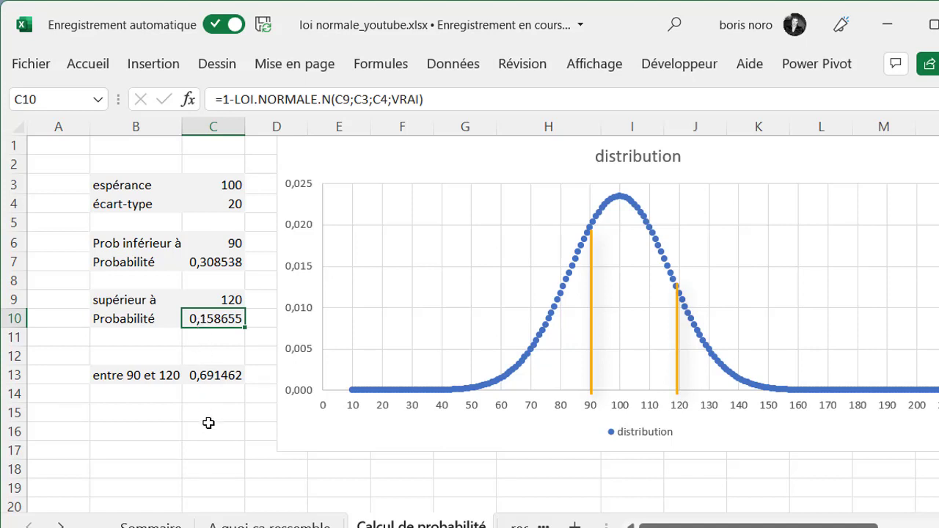
pyautogui.click(212, 377)
pyautogui.write('=(1-C7)')
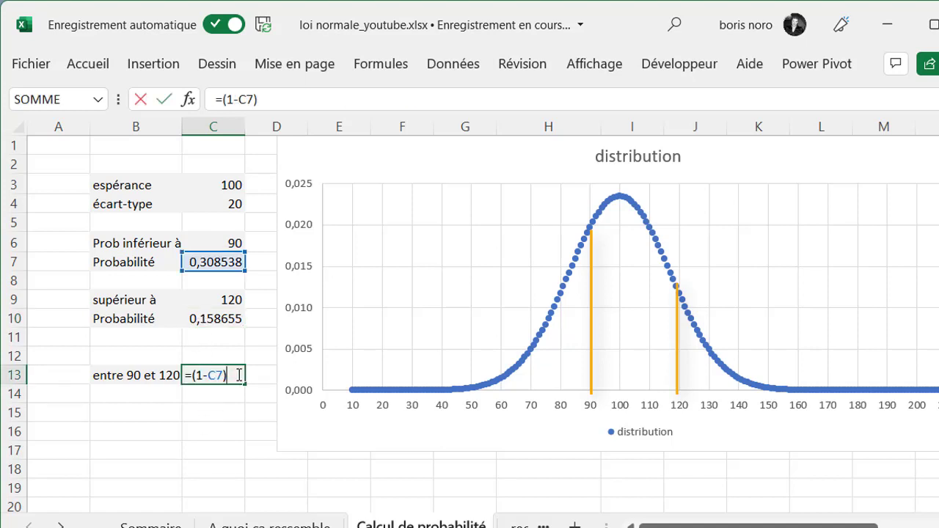
pyautogui.write('-')
pyautogui.click(213, 319)
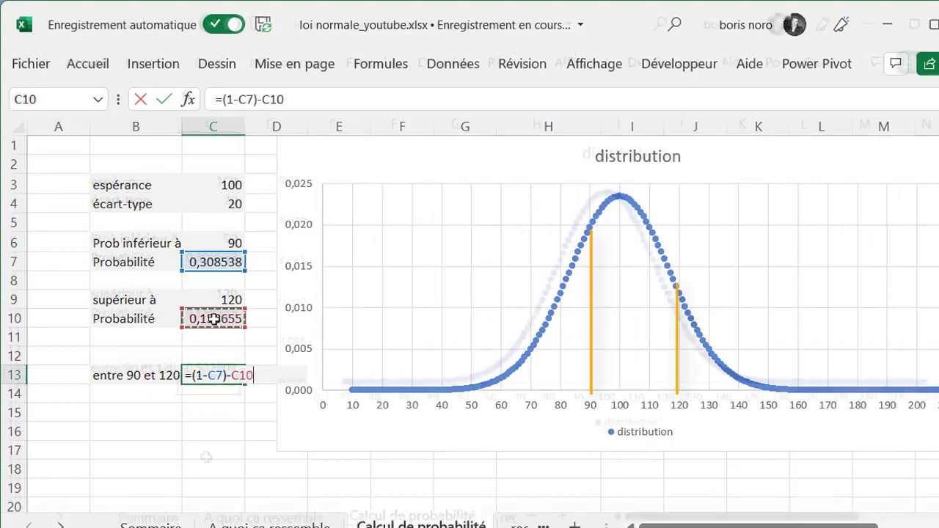
pyautogui.press('Return')
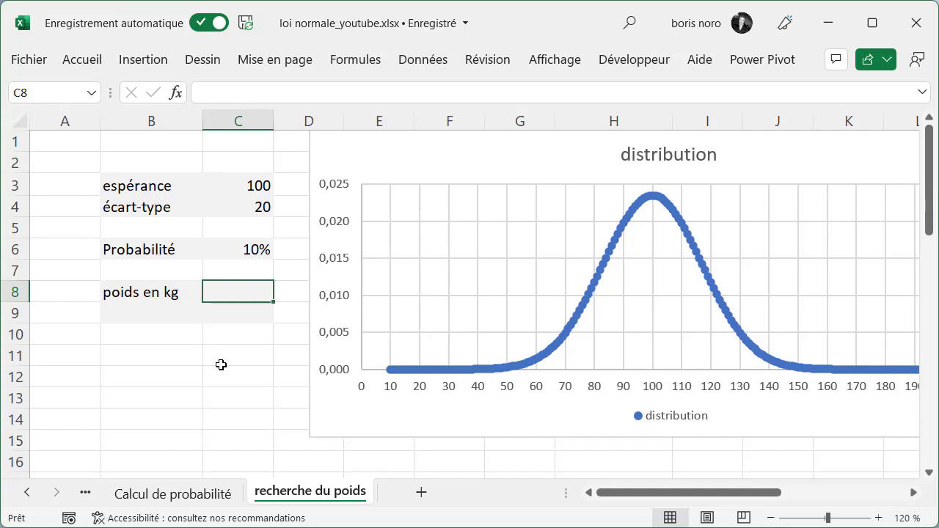
# Enter =LOI.NORMALE.INVERSE.N(C6;C3;C4) in C8 for the weight at the 10% probability.
pyautogui.write('=')
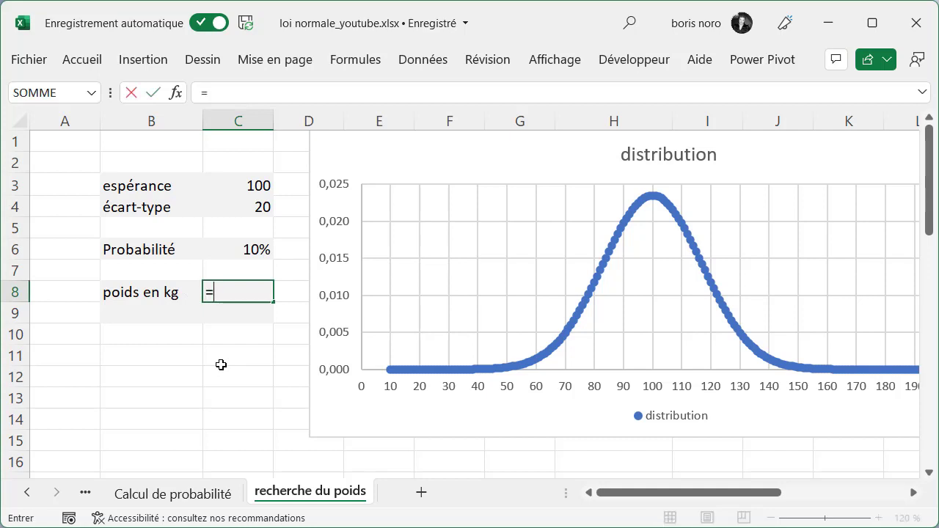
pyautogui.write('loi.no')
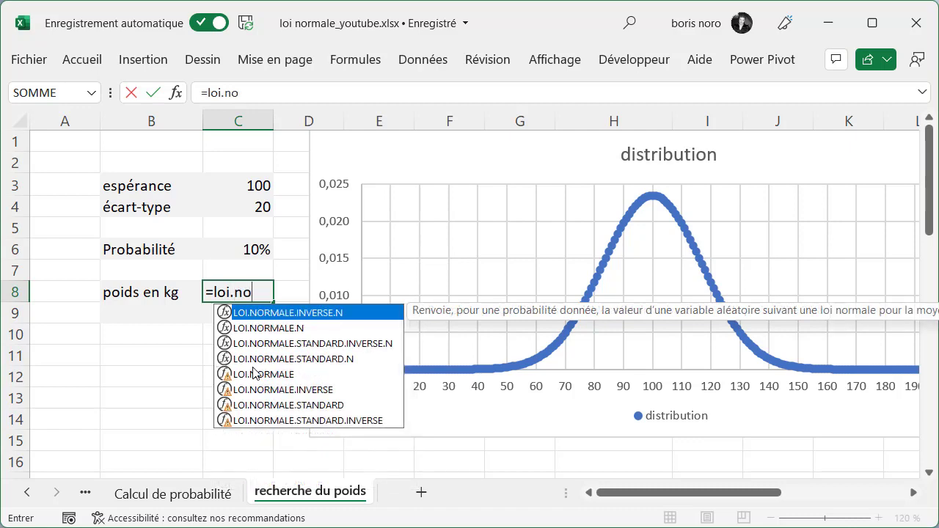
pyautogui.press('Tab')
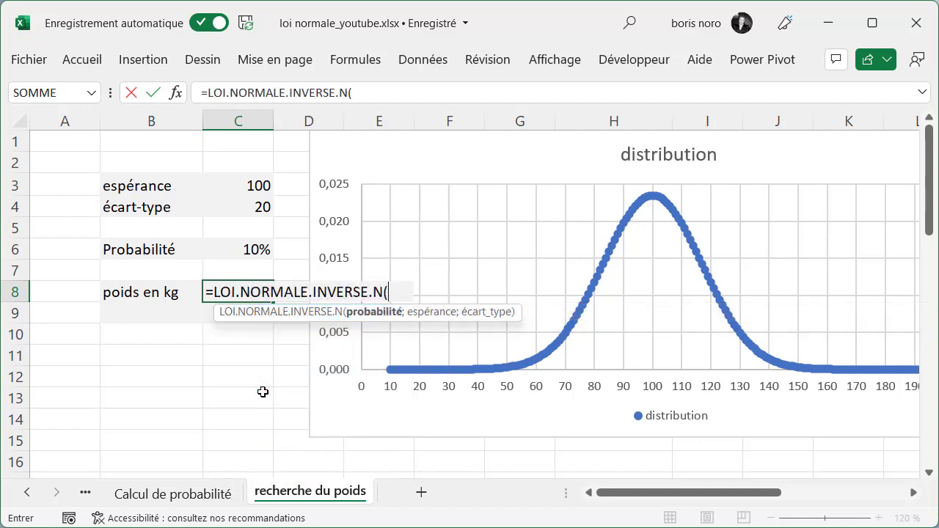
pyautogui.click(248, 248)
pyautogui.write(';')
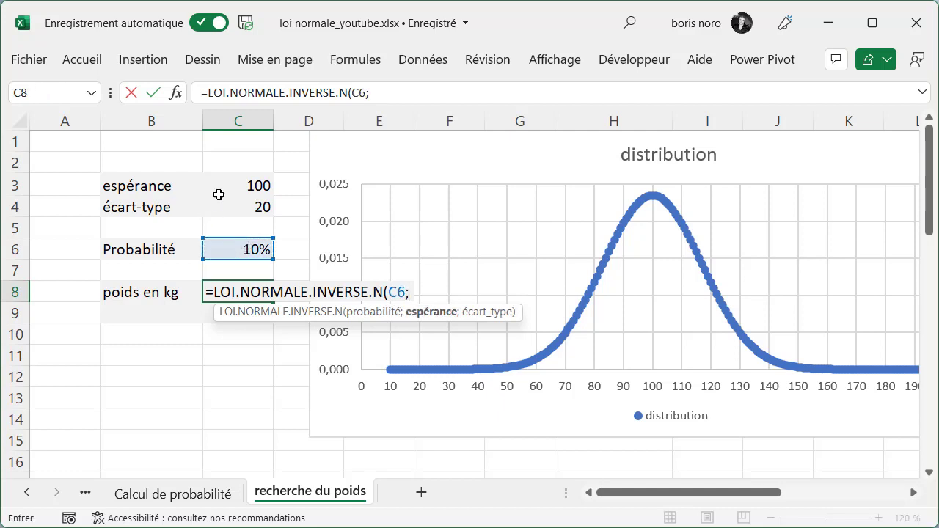
pyautogui.click(226, 187)
pyautogui.write(';')
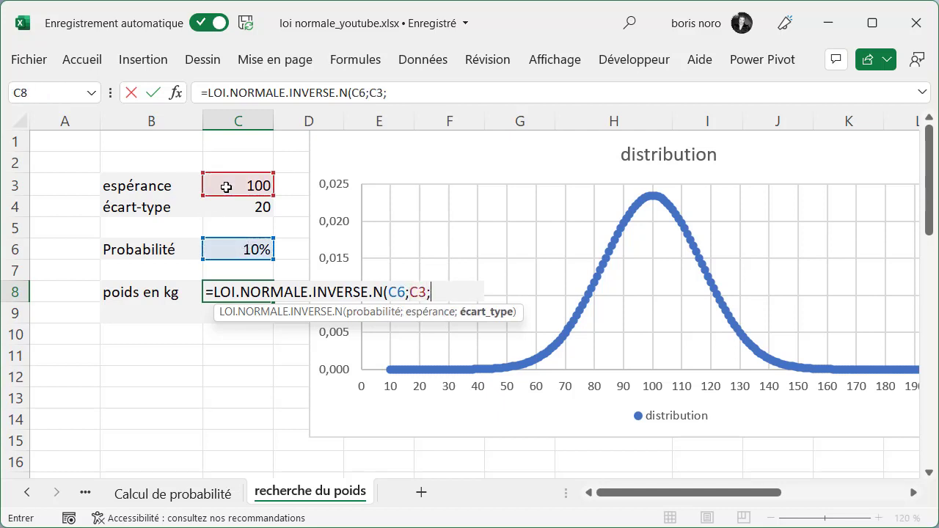
pyautogui.click(229, 207)
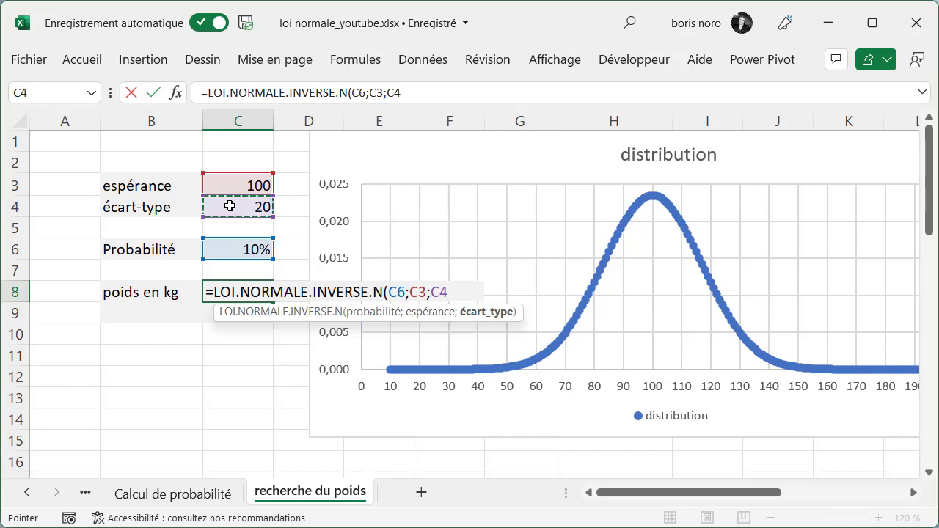
pyautogui.write(')')
pyautogui.press('Return')
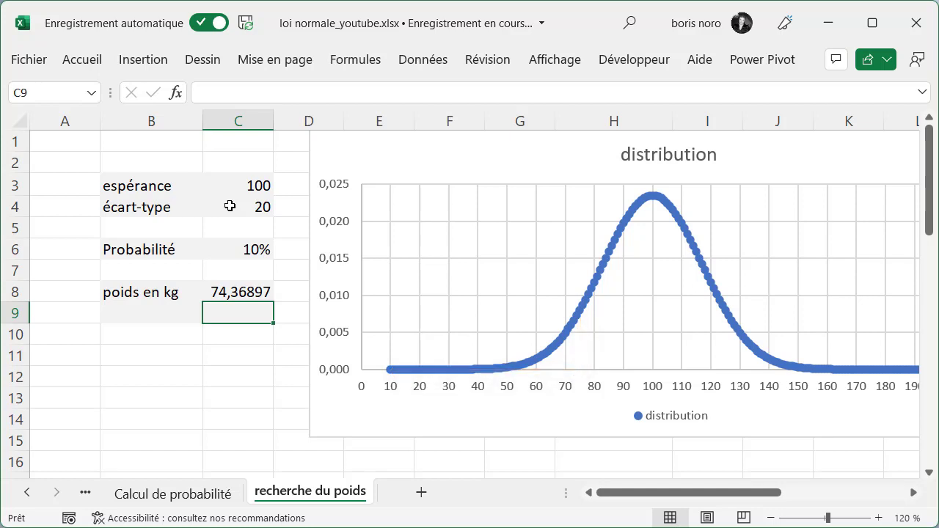
# Change the probability argument to 1-C6, giving 125,631 kg.
pyautogui.click(232, 293)
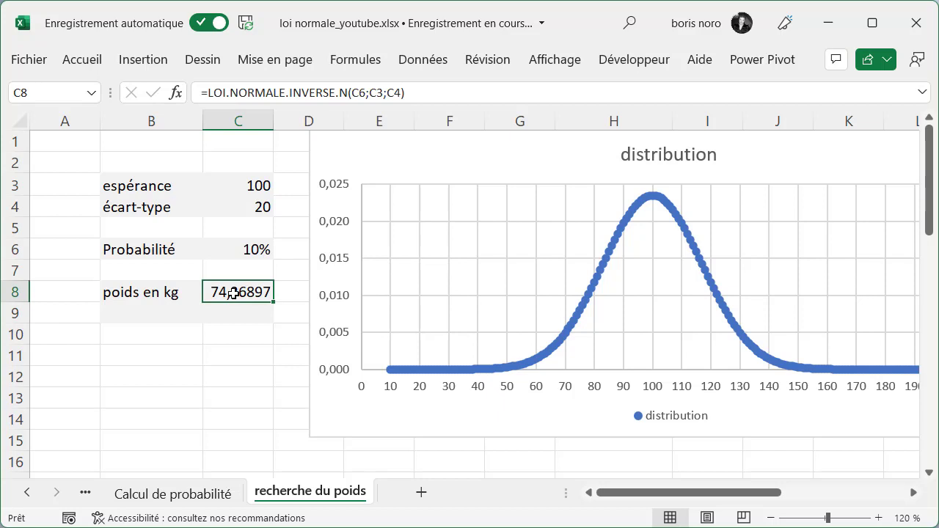
pyautogui.doubleClick(232, 292)
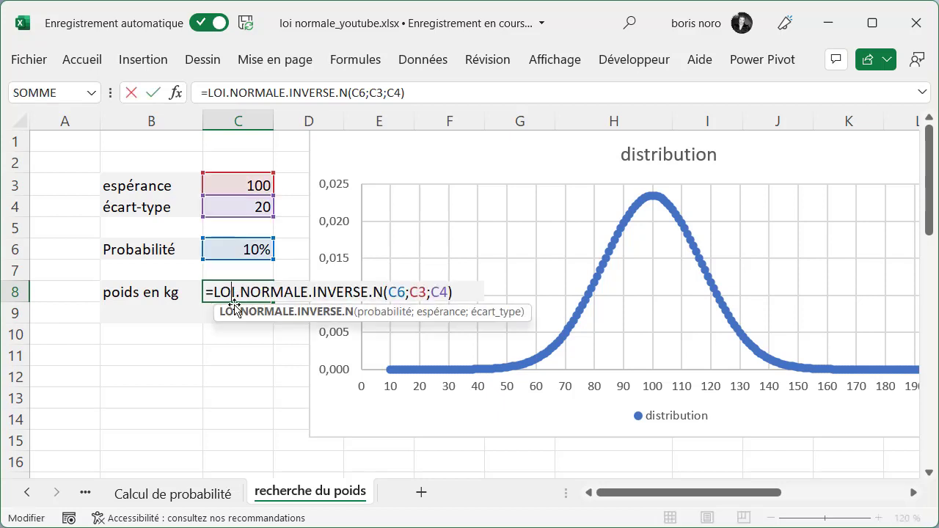
pyautogui.click(389, 294)
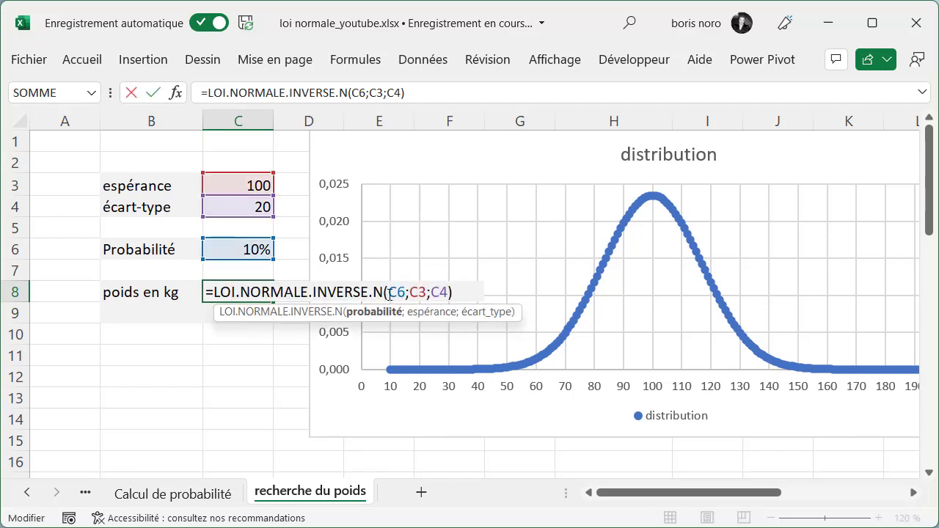
pyautogui.write('1-')
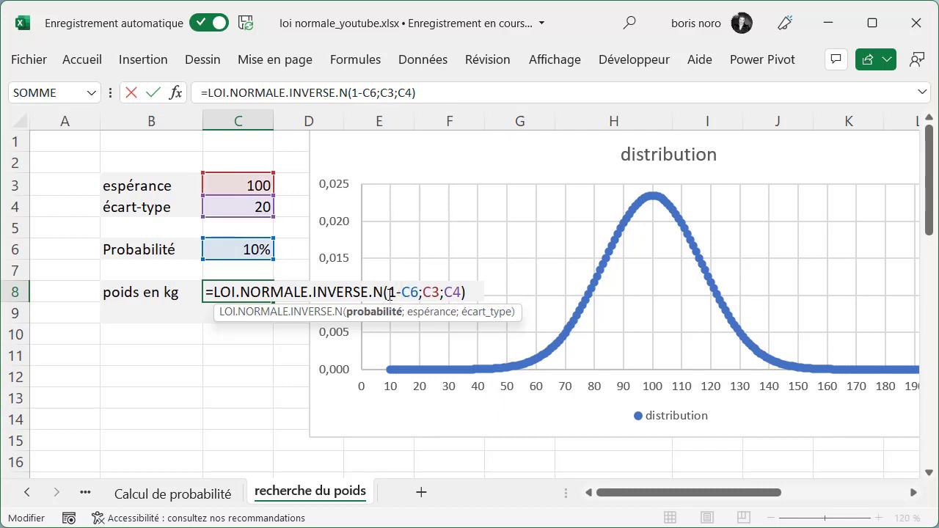
pyautogui.press('Return')
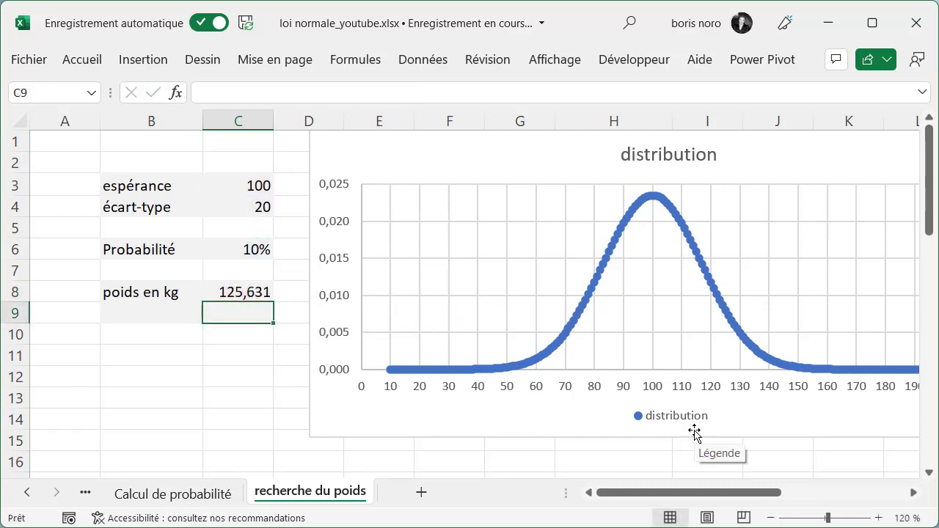